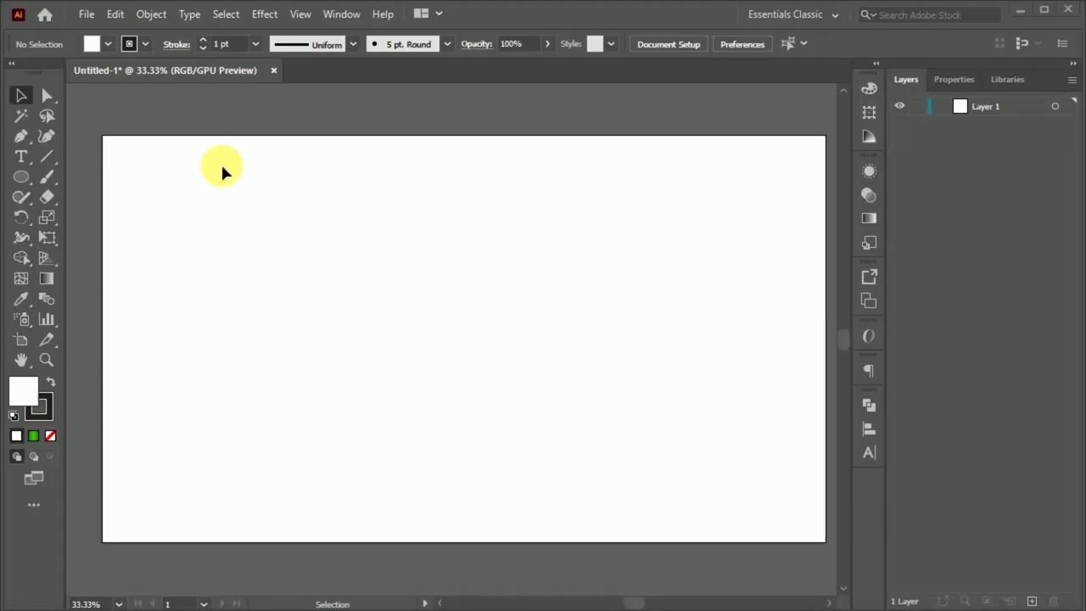
# Step: Draw a tall rectangle and round its bottom corners into a semicircle
pyautogui.rightClick(22, 177)
pyautogui.click(85, 177)
pyautogui.moveTo(288, 274)
pyautogui.mouseDown()
pyautogui.moveTo(385, 463)
pyautogui.moveTo(377, 456)
pyautogui.mouseUp()
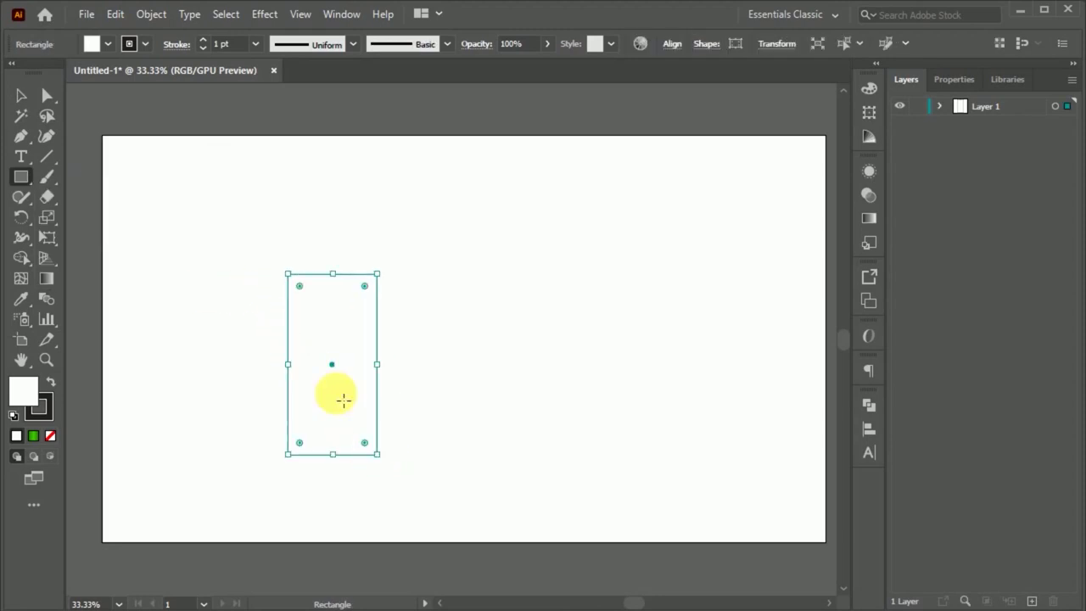
pyautogui.scroll(1, 359, 338)
pyautogui.hotkey('ctrl', '-')
pyautogui.click(46, 95)
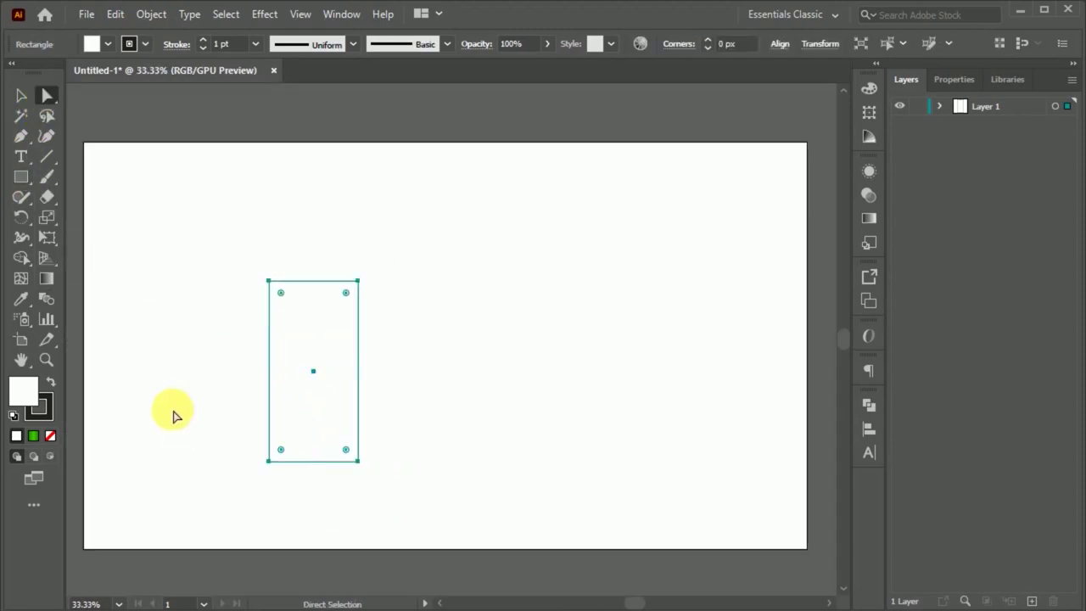
pyautogui.click(364, 459)
pyautogui.scroll(1, 364, 459)
pyautogui.moveTo(355, 445); pyautogui.dragTo(347, 294)
pyautogui.scroll(-1, 246, 483)
pyautogui.scroll(1, 283, 267)
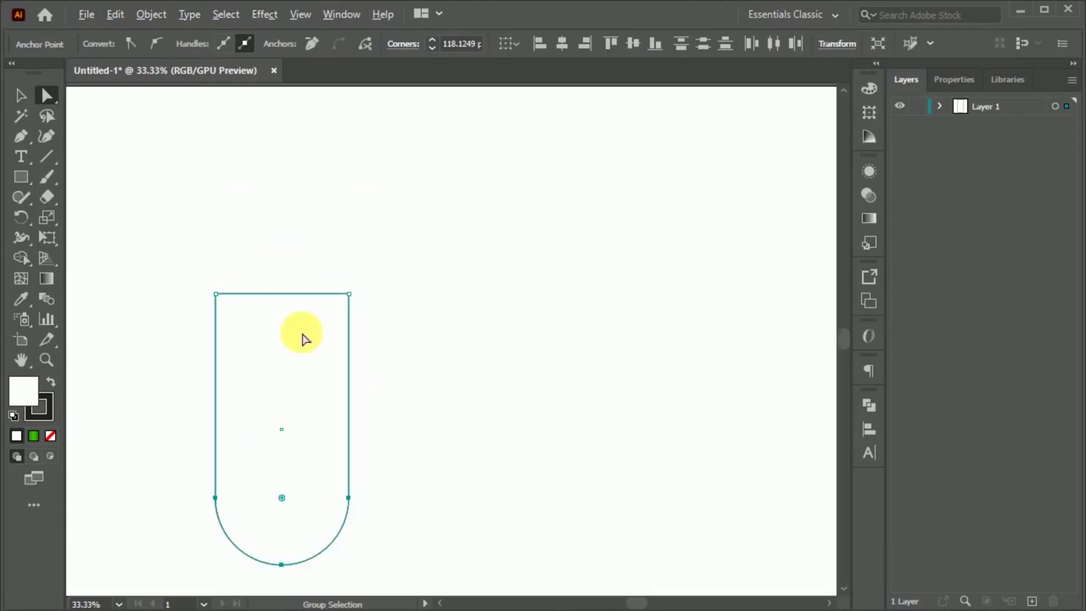
# Step: Widen the rounded shape slightly
pyautogui.click(22, 95)
pyautogui.moveTo(359, 435); pyautogui.dragTo(381, 434)
pyautogui.scroll(-1, 308, 467)
pyautogui.scroll(1, 308, 467)
# Step: Draw an ellipse and move it up onto the shape's top edge
pyautogui.moveTo(20, 181); pyautogui.dragTo(40, 216)
pyautogui.moveTo(233, 348); pyautogui.dragTo(388, 402)
pyautogui.click(21, 95)
pyautogui.scroll(1, 305, 407)
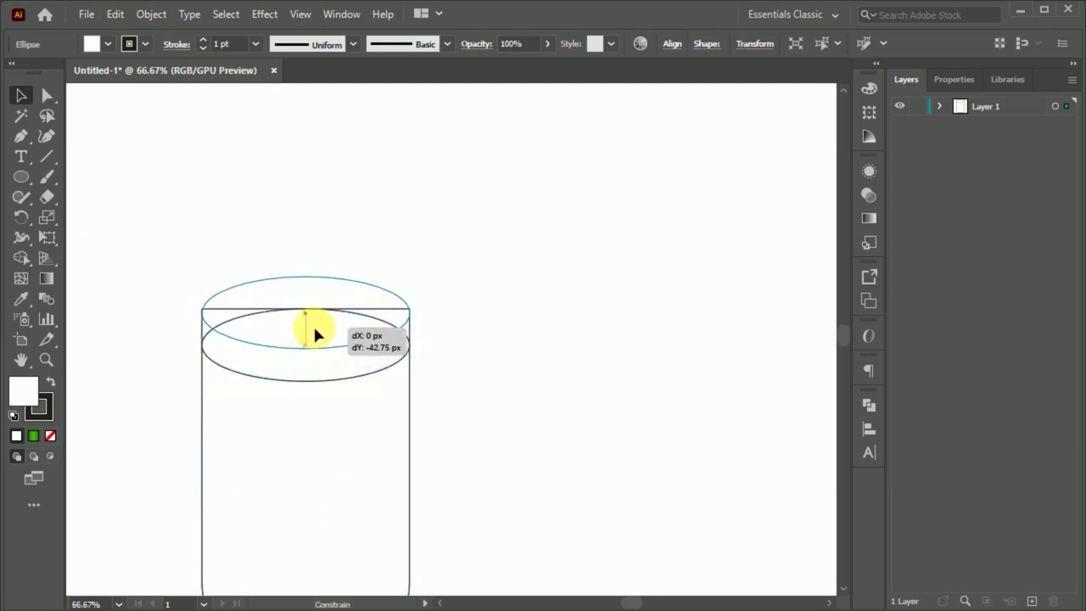
pyautogui.moveTo(305, 407); pyautogui.dragTo(316, 332)
pyautogui.scroll(-1, 320, 257)
# Step: Check the cylinder outline and select the cup body
pyautogui.click(318, 257)
pyautogui.scroll(-1, 318, 257)
pyautogui.scroll(1, 298, 388)
pyautogui.moveTo(361, 399); pyautogui.dragTo(262, 383)
pyautogui.click(192, 429)
pyautogui.click(305, 412)
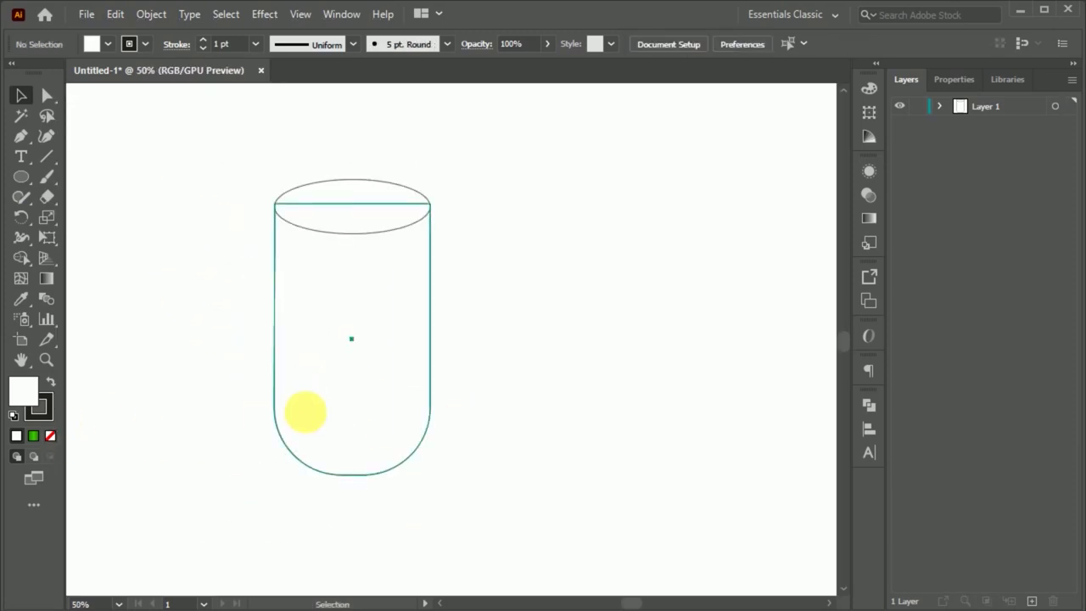
# Step: Fill the cup body with a green gradient and add lighter and darker shading stops
pyautogui.press('g')
pyautogui.click(869, 219)
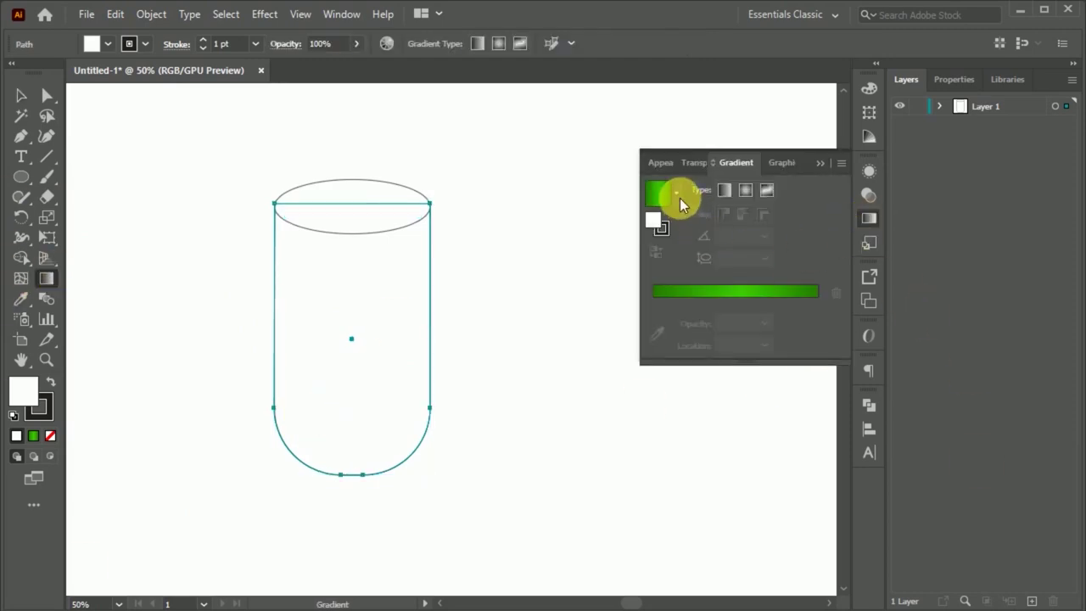
pyautogui.click(693, 293)
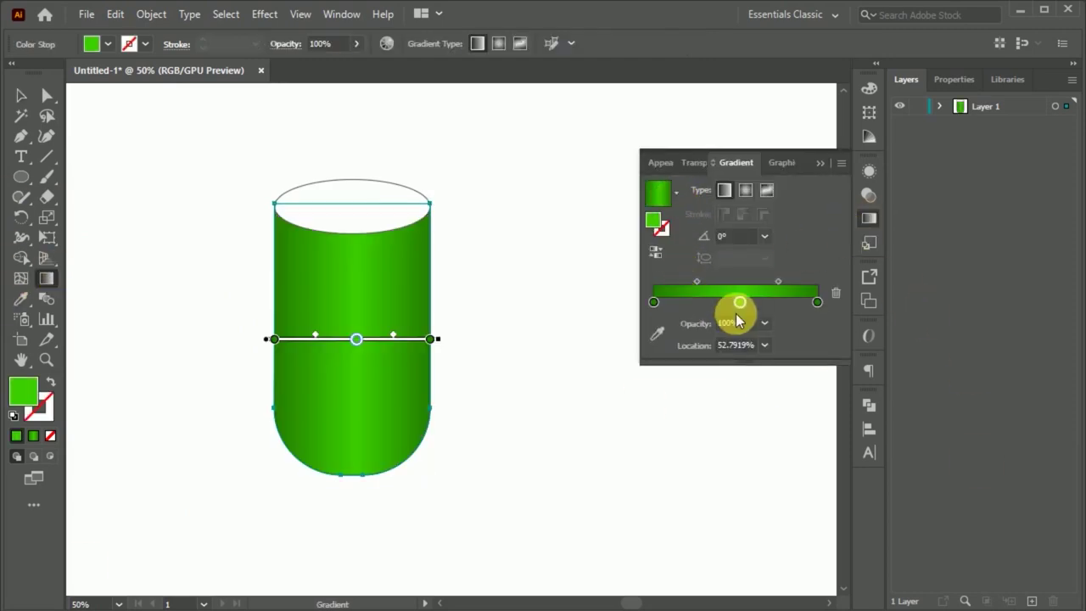
pyautogui.moveTo(735, 302)
pyautogui.mouseDown()
pyautogui.moveTo(693, 303)
pyautogui.moveTo(784, 308)
pyautogui.mouseUp()
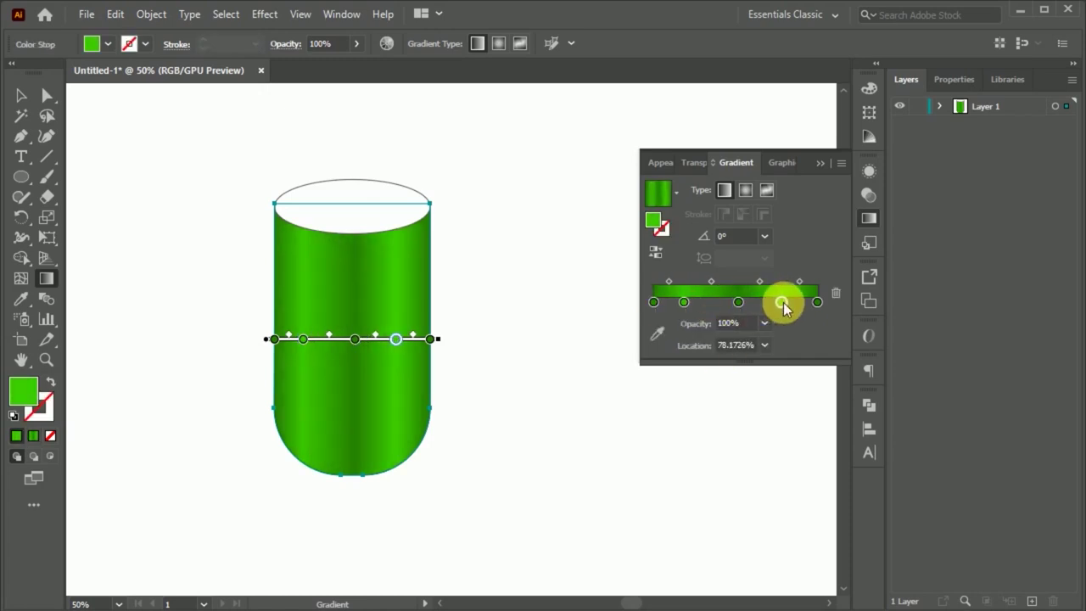
pyautogui.click(869, 219)
pyautogui.press('v')
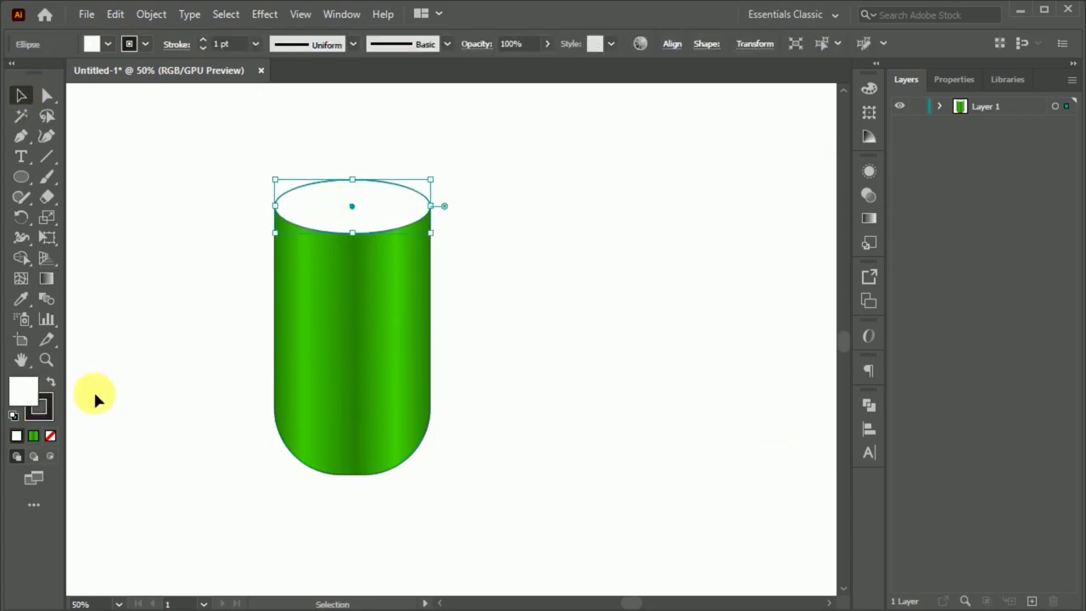
pyautogui.click(869, 219)
# Step: Apply the green gradient to the top ellipse, running it vertically
pyautogui.click(750, 295)
pyautogui.click(869, 219)
pyautogui.press('g')
pyautogui.moveTo(351, 179); pyautogui.dragTo(352, 367)
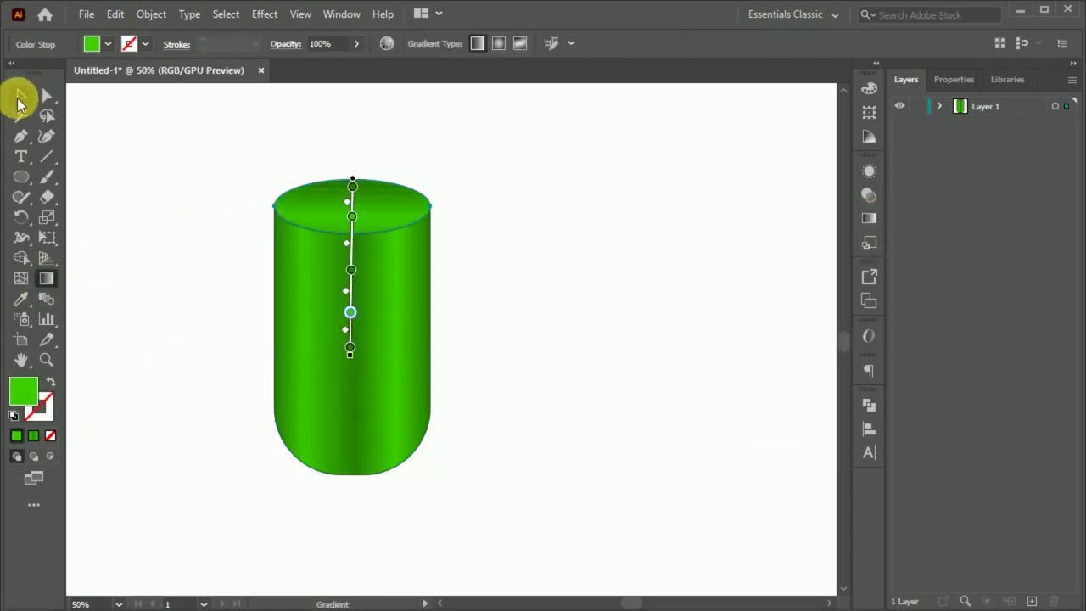
# Step: Check the ellipse selection, then select the whole cylinder
pyautogui.click(21, 100)
pyautogui.click(242, 340)
pyautogui.scroll(-1, 242, 339)
pyautogui.scroll(1, 312, 292)
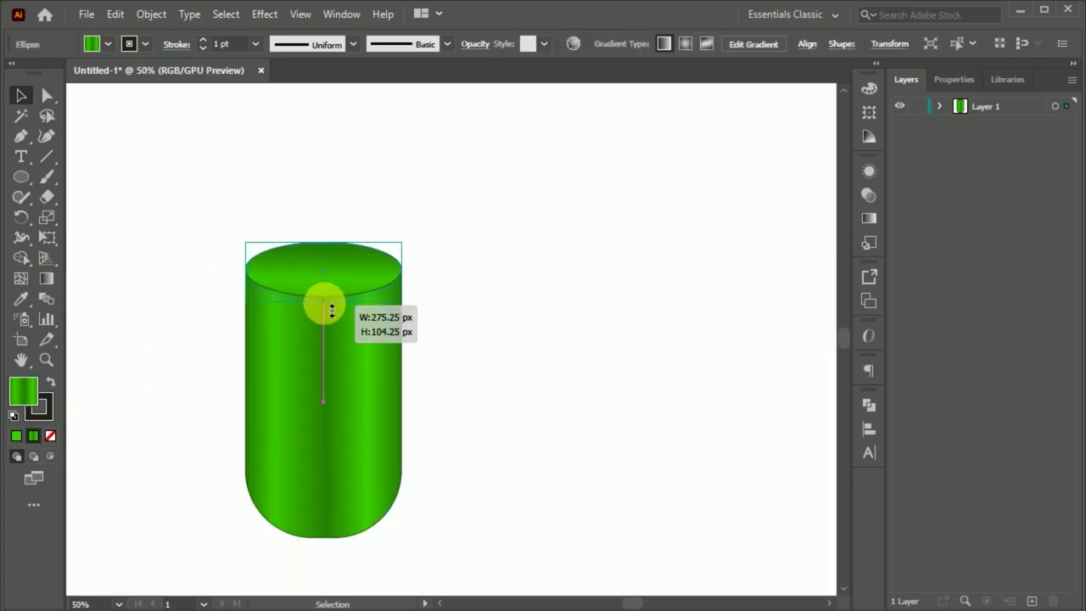
pyautogui.click(328, 305)
pyautogui.click(448, 368)
pyautogui.scroll(-1, 272, 293)
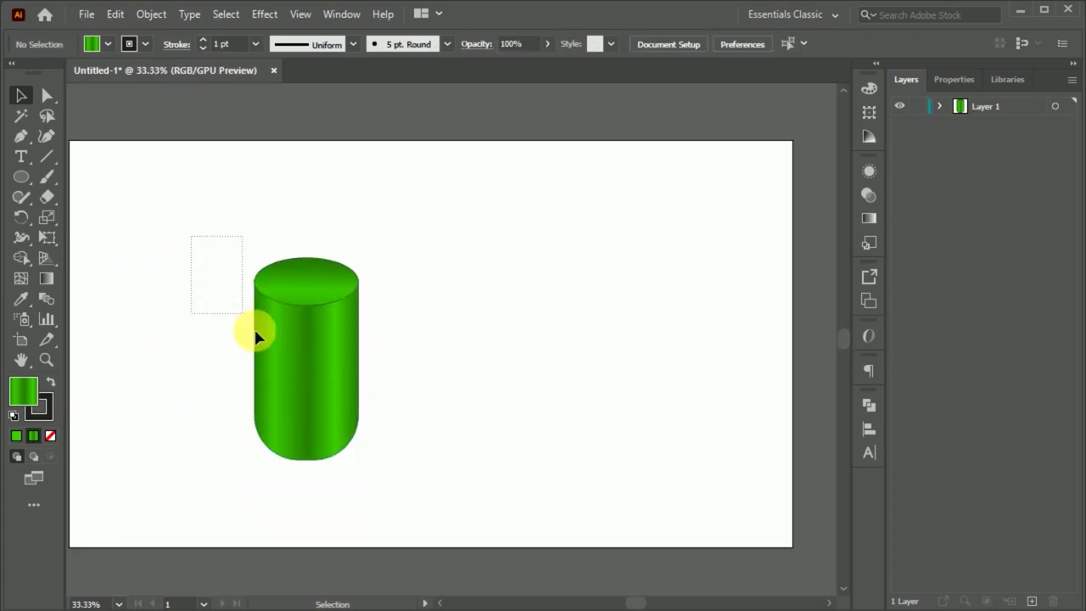
pyautogui.click(348, 441)
# Step: Rotate the cylinder to a diagonal tilt and move it to a new spot
pyautogui.moveTo(364, 466); pyautogui.dragTo(255, 332)
pyautogui.scroll(-1, 412, 404)
pyautogui.moveTo(413, 405); pyautogui.dragTo(363, 352)
pyautogui.scroll(1, 376, 291)
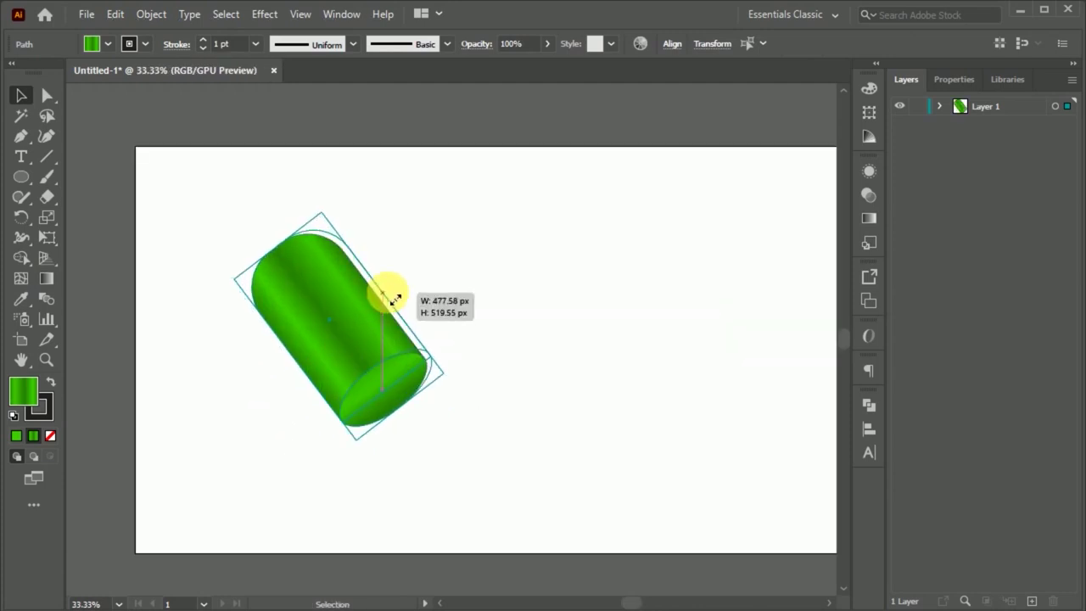
pyautogui.scroll(-1, 310, 369)
pyautogui.scroll(1, 310, 369)
pyautogui.click(266, 363)
# Step: Darken the end ellipse by shifting its gradient's middle stop
pyautogui.click(358, 378)
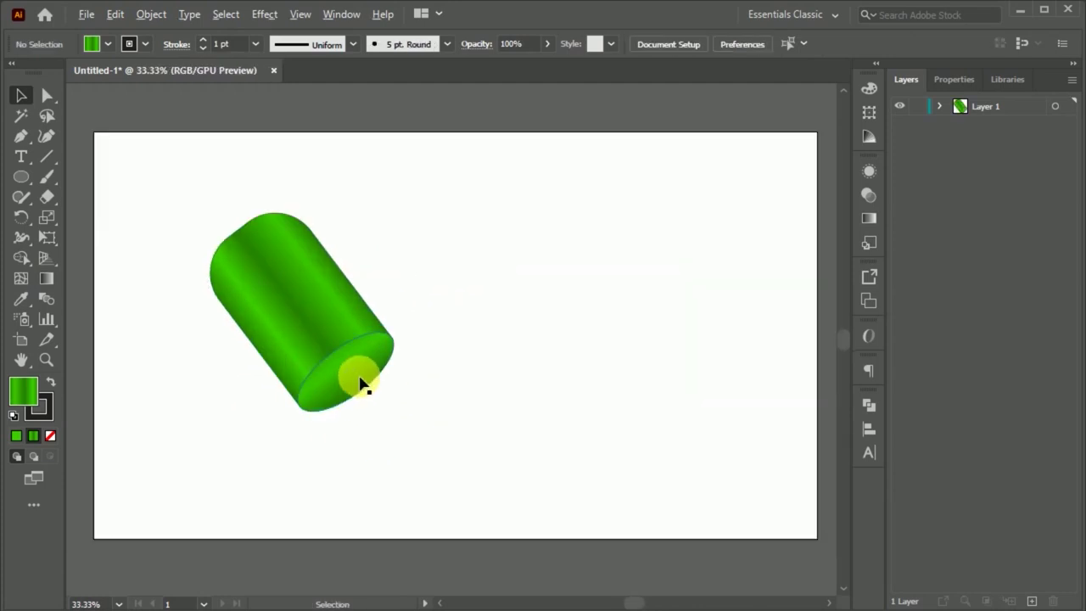
pyautogui.scroll(1, 334, 367)
pyautogui.press('g')
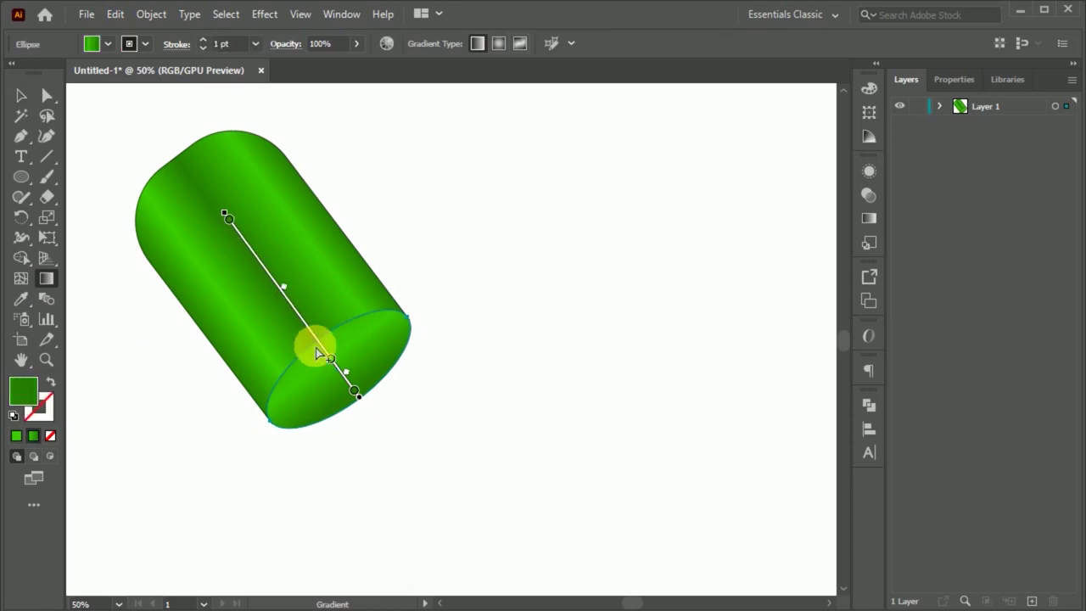
pyautogui.moveTo(318, 342); pyautogui.dragTo(304, 322)
pyautogui.click(355, 391)
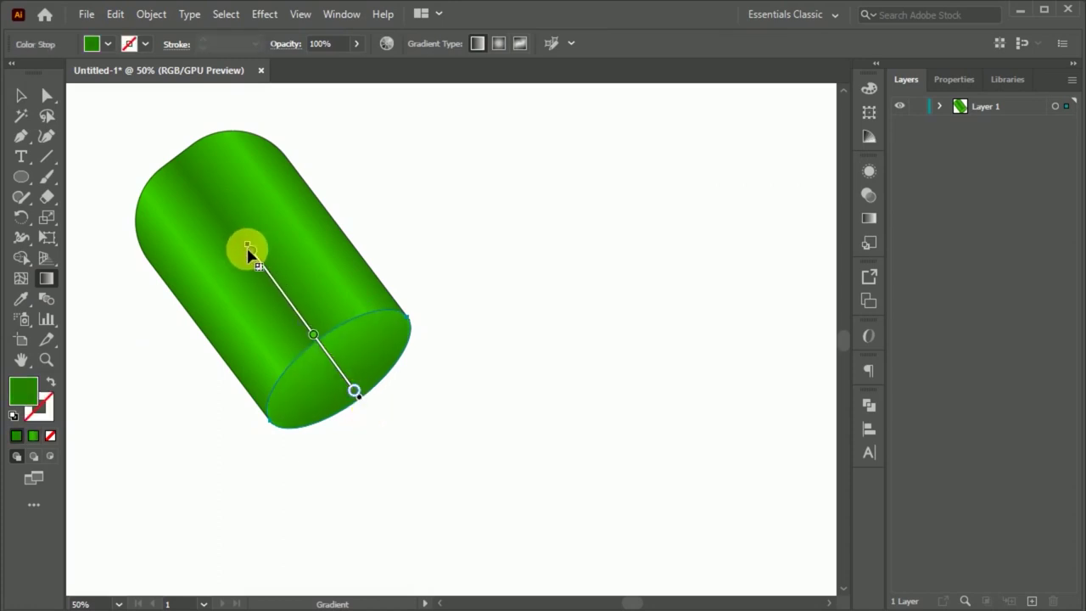
pyautogui.click(18, 98)
# Step: Set the whole cylinder's stroke to None
pyautogui.hotkey('ctrl', '-')
pyautogui.click(279, 315)
pyautogui.click(49, 436)
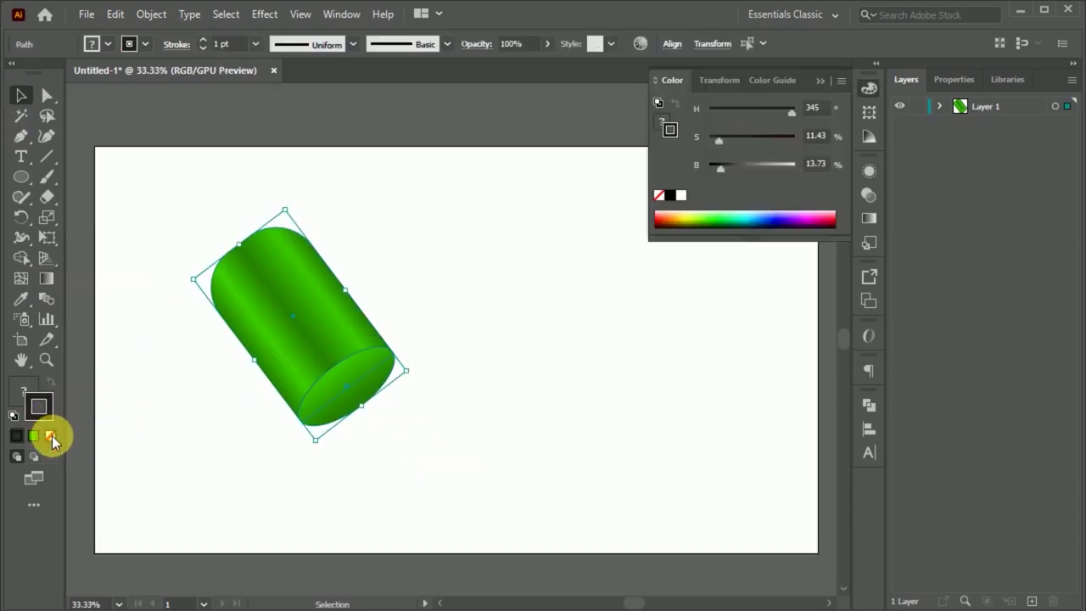
pyautogui.click(465, 406)
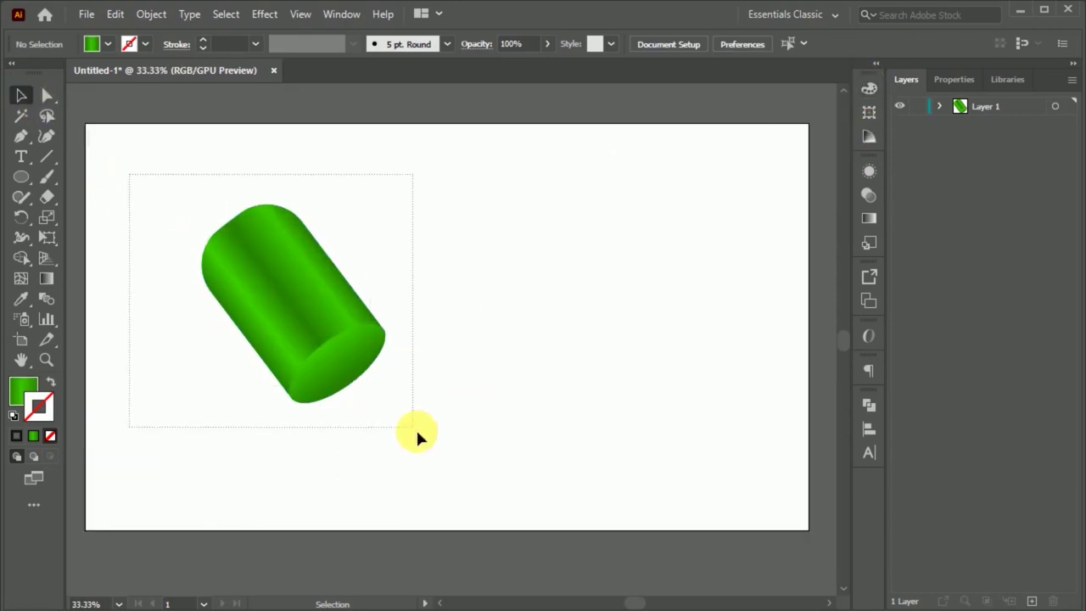
# Step: Make a vertically reflected copy of the tilted cylinder
pyautogui.moveTo(416, 431); pyautogui.dragTo(423, 437)
pyautogui.moveTo(21, 217); pyautogui.dragTo(85, 235)
pyautogui.keyDown('alt'); pyautogui.click(286, 296); pyautogui.keyUp('alt')
pyautogui.click(601, 575)
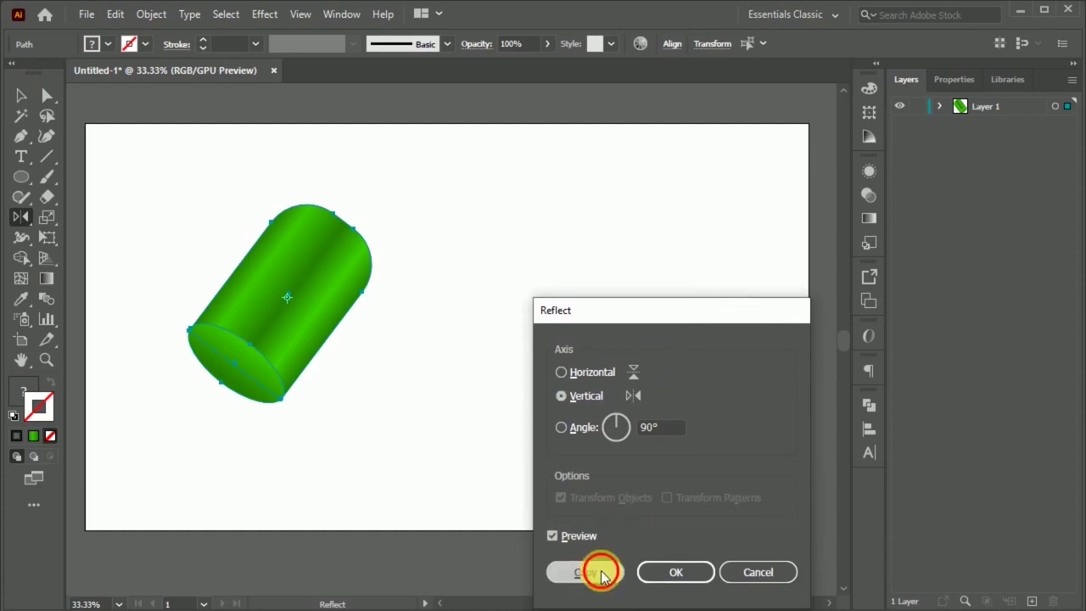
# Step: Move the mirrored copy to the right of the original, forming a V
pyautogui.keyDown('shift'); pyautogui.click(355, 319); pyautogui.keyUp('shift')
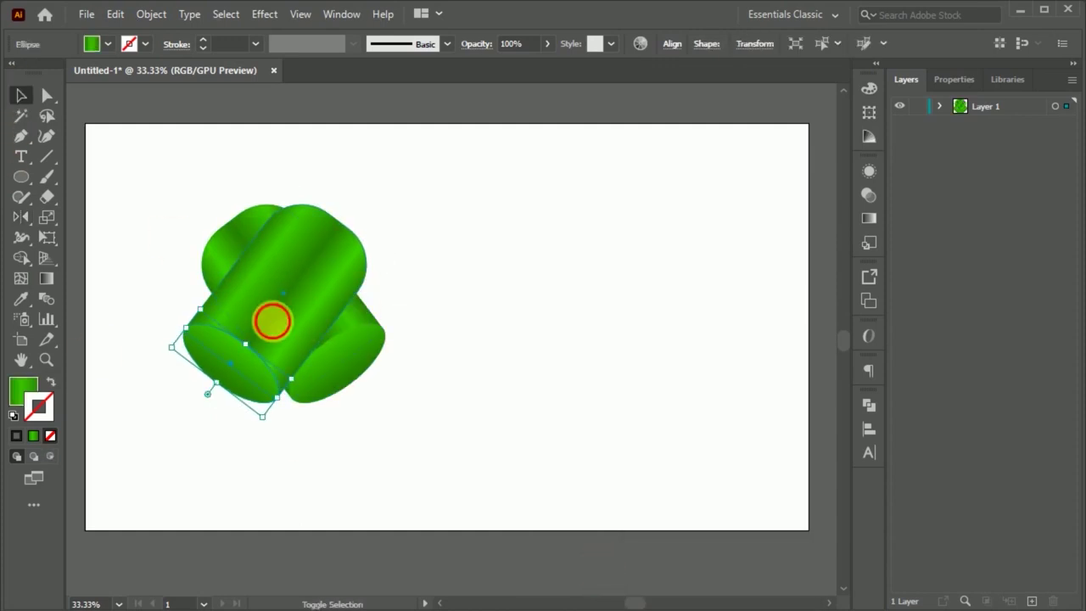
pyautogui.moveTo(271, 321)
pyautogui.mouseDown()
pyautogui.moveTo(499, 339)
pyautogui.moveTo(506, 350)
pyautogui.mouseUp()
pyautogui.hotkey('ctrl', '-')
pyautogui.keyDown('shift'); pyautogui.click(268, 316); pyautogui.keyUp('shift')
pyautogui.click(743, 420)
pyautogui.hotkey('ctrl', '+')
# Step: Select the right cylinder and bring up its gradient settings
pyautogui.click(408, 352)
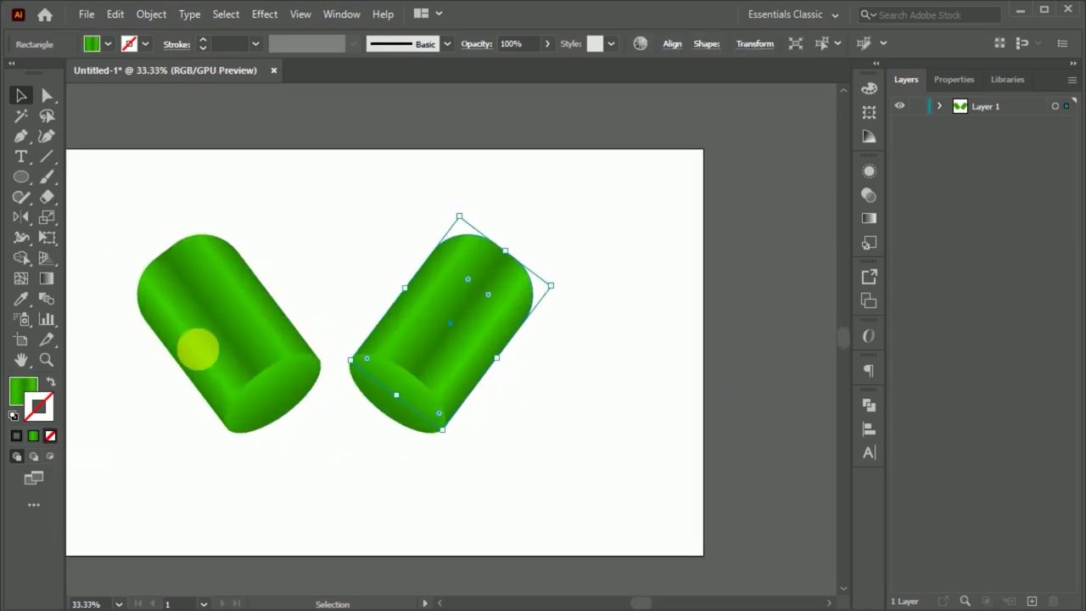
pyautogui.press('g')
pyautogui.click(869, 218)
# Step: Recolour the right cylinder's gradient stops from green to blue
pyautogui.doubleClick(653, 301)
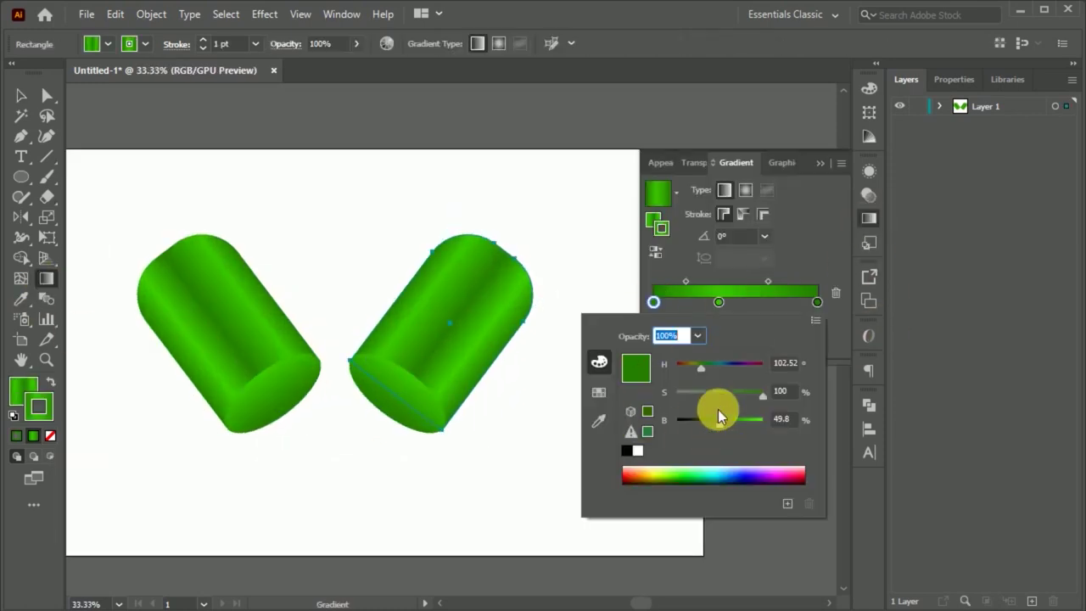
pyautogui.click(741, 480)
pyautogui.click(804, 270)
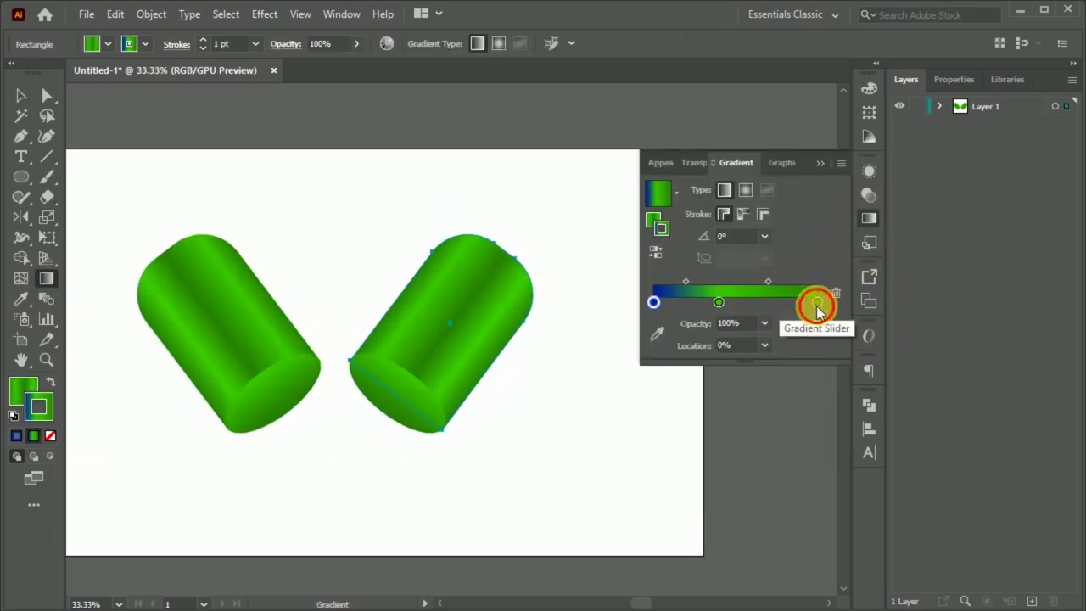
pyautogui.moveTo(653, 301); pyautogui.dragTo(806, 302)
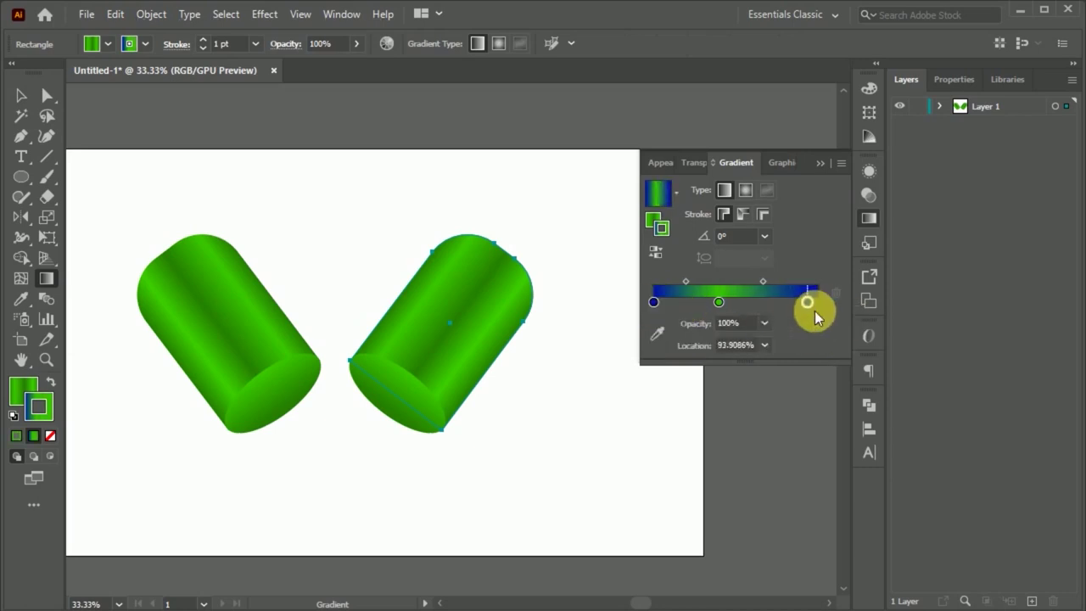
pyautogui.moveTo(720, 307); pyautogui.dragTo(734, 303)
pyautogui.doubleClick(734, 303)
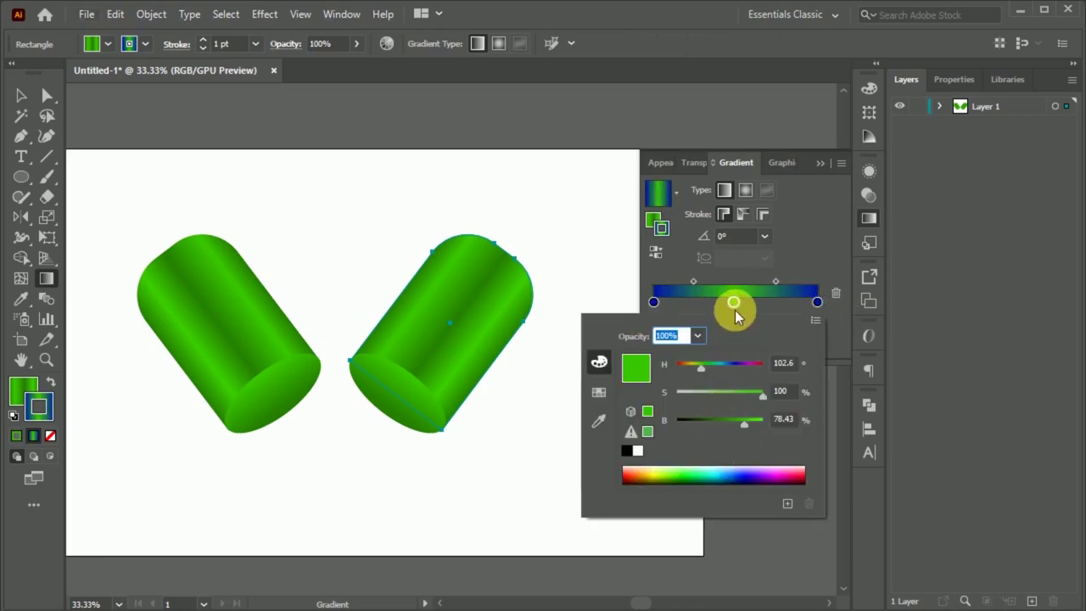
pyautogui.click(735, 303)
pyautogui.moveTo(735, 302); pyautogui.dragTo(811, 304)
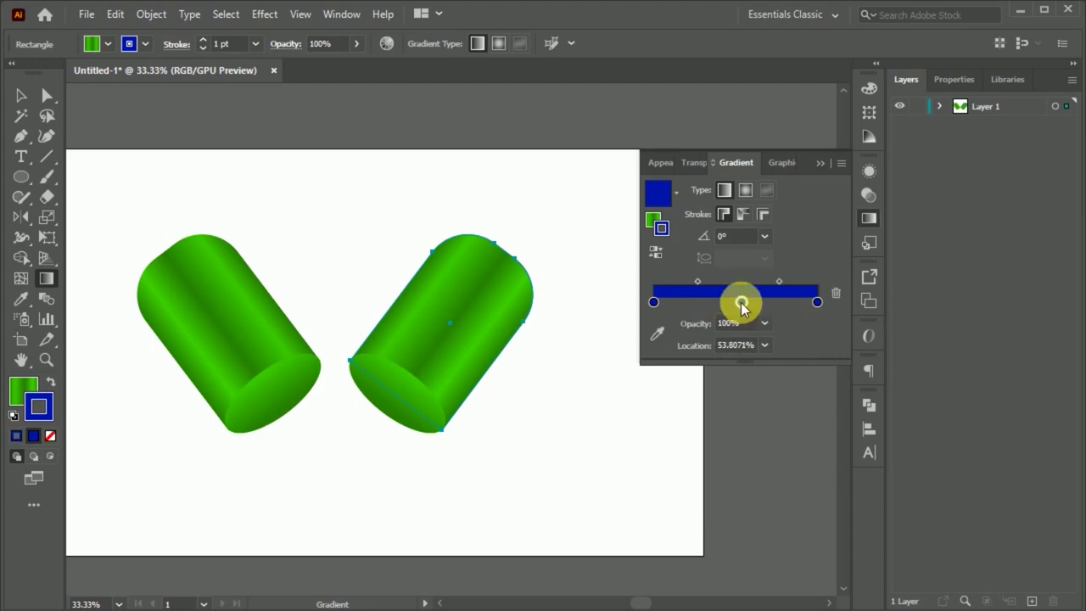
# Step: Lighten one blue stop, add another stop, and swap fill and stroke
pyautogui.doubleClick(740, 302)
pyautogui.click(750, 393)
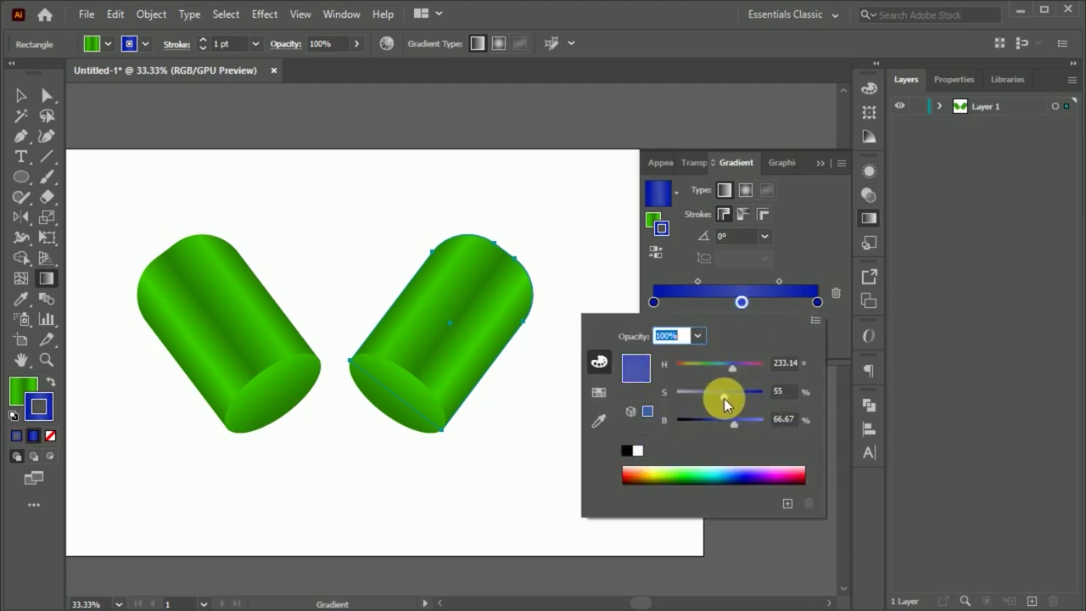
pyautogui.click(745, 302)
pyautogui.click(718, 302)
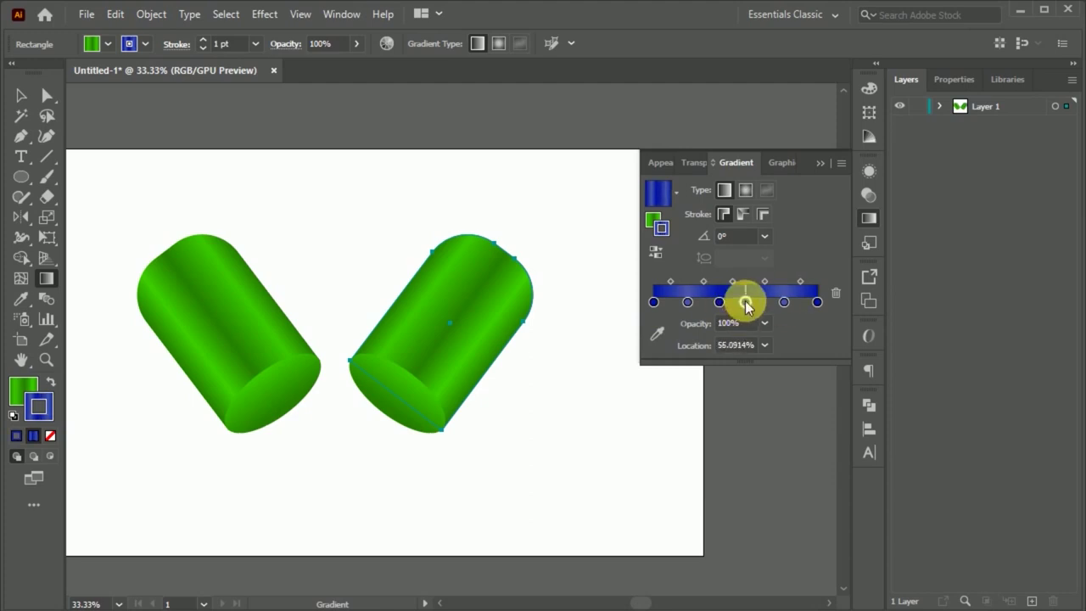
pyautogui.click(873, 218)
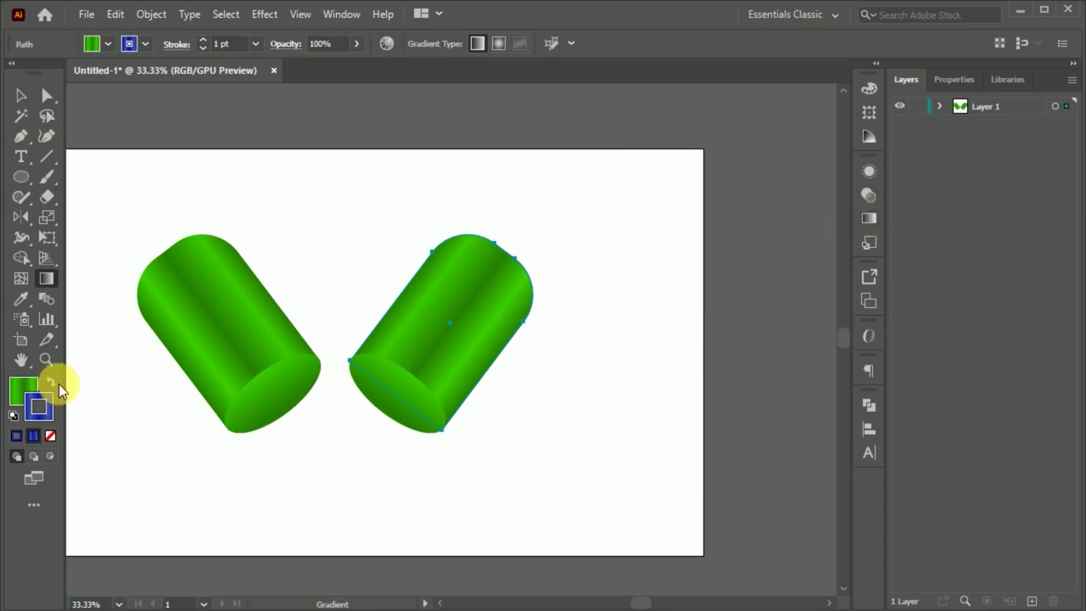
pyautogui.click(54, 383)
# Step: Run the blue body's gradient diagonally across the whole cylinder body
pyautogui.click(19, 100)
pyautogui.click(454, 388)
pyautogui.scroll(1, 454, 387)
pyautogui.click(47, 278)
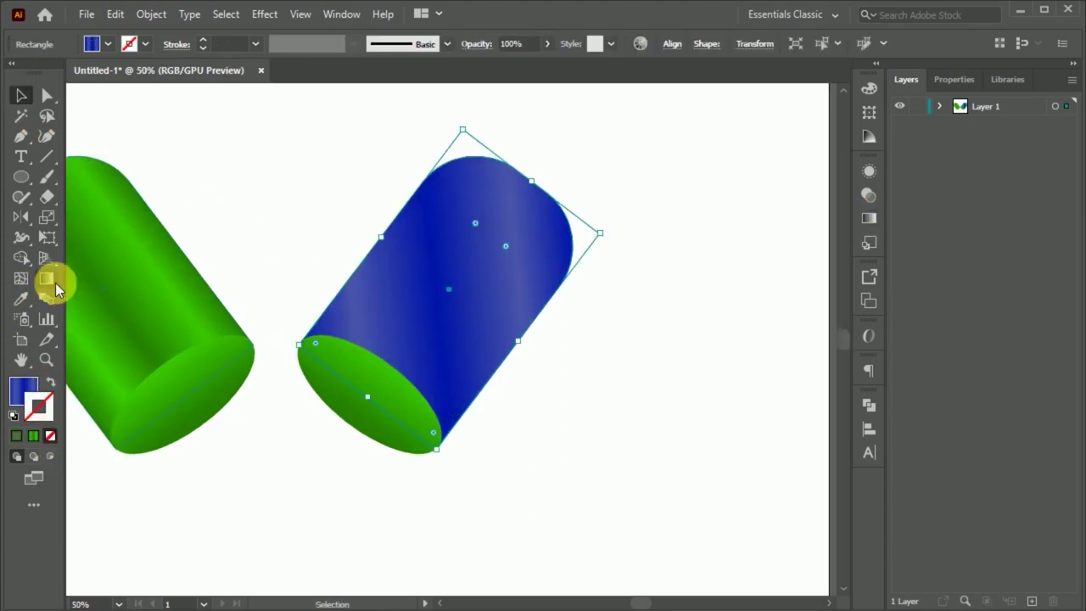
pyautogui.click(429, 283)
pyautogui.click(20, 95)
pyautogui.click(47, 279)
pyautogui.click(424, 299)
pyautogui.click(869, 218)
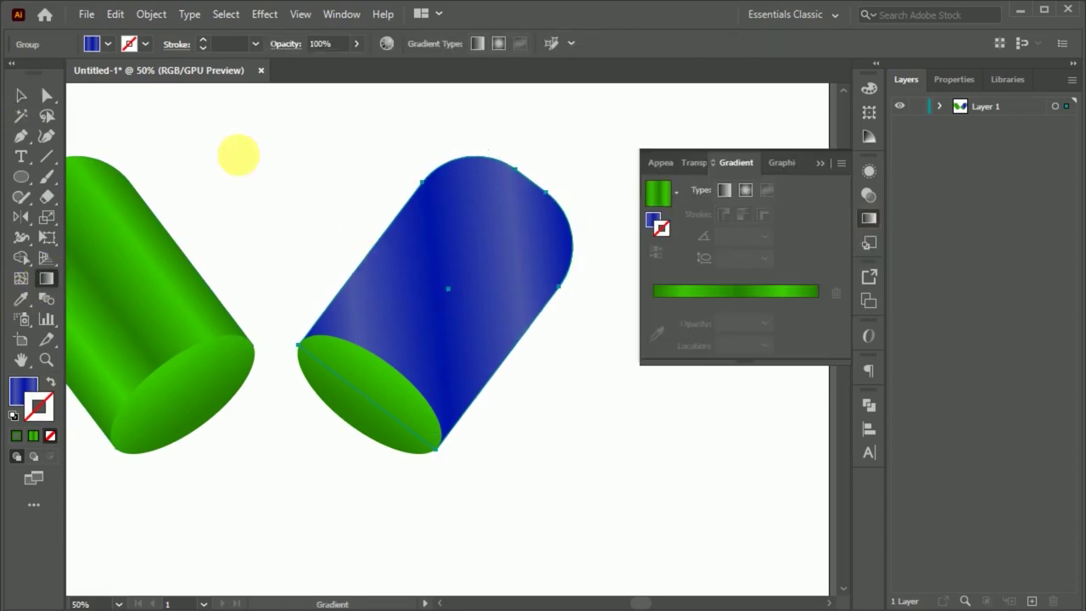
pyautogui.click(654, 220)
pyautogui.moveTo(394, 246); pyautogui.dragTo(511, 339)
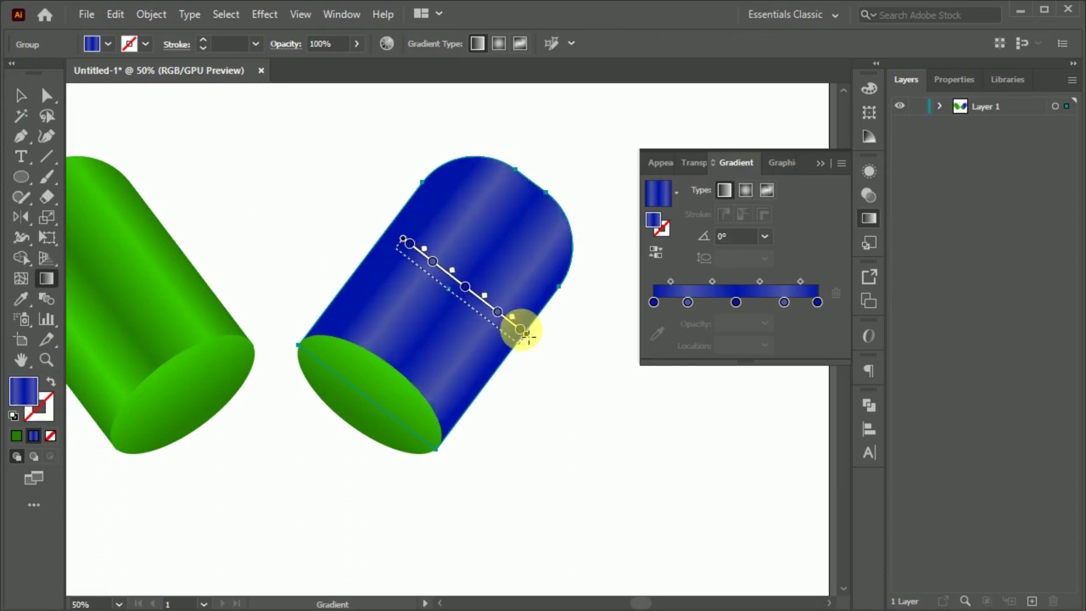
pyautogui.moveTo(511, 339); pyautogui.dragTo(531, 334)
# Step: Copy the body's blue gradient onto the end cap and remove two extra stops
pyautogui.press('v')
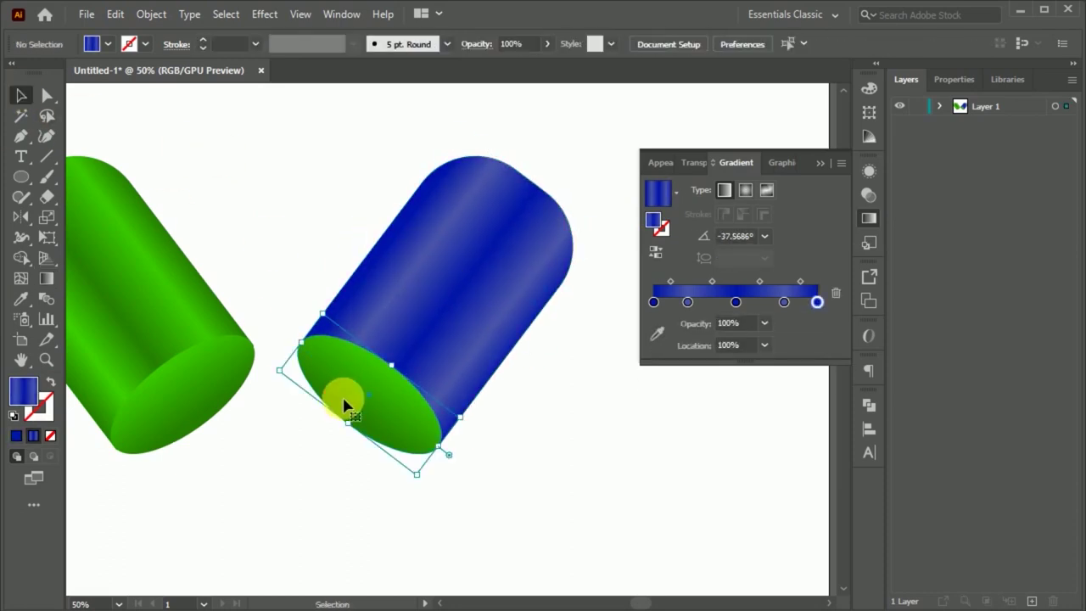
pyautogui.click(344, 399)
pyautogui.click(676, 191)
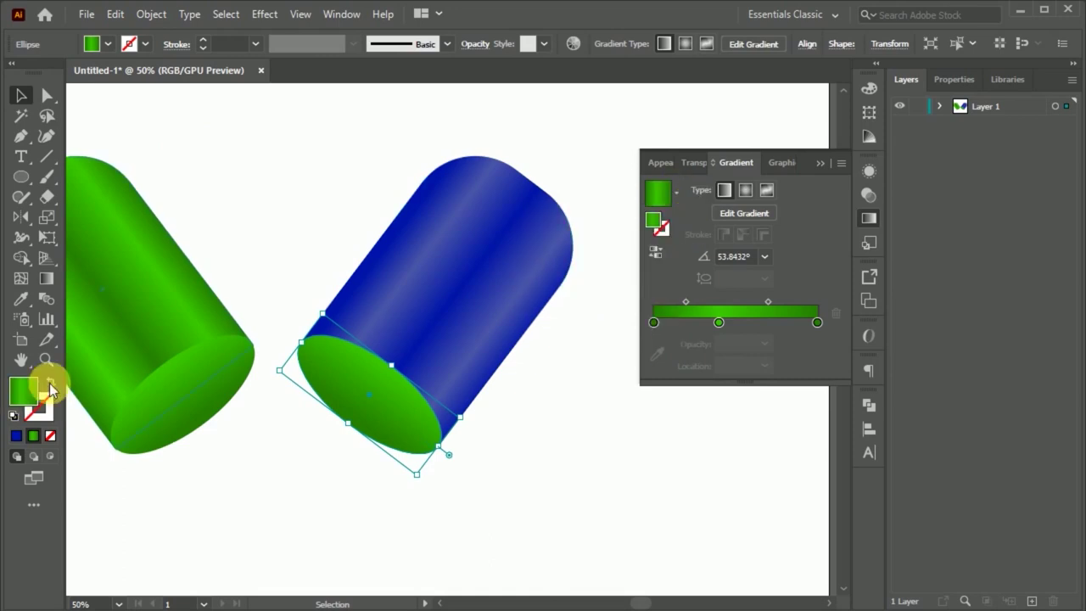
pyautogui.click(20, 299)
pyautogui.click(473, 340)
pyautogui.moveTo(685, 322); pyautogui.dragTo(683, 382)
pyautogui.moveTo(783, 322); pyautogui.dragTo(781, 382)
pyautogui.click(21, 95)
pyautogui.click(47, 279)
# Step: Zoom out to the full artboard and add a new layer below the cylinders
pyautogui.hotkey('ctrl', '-')
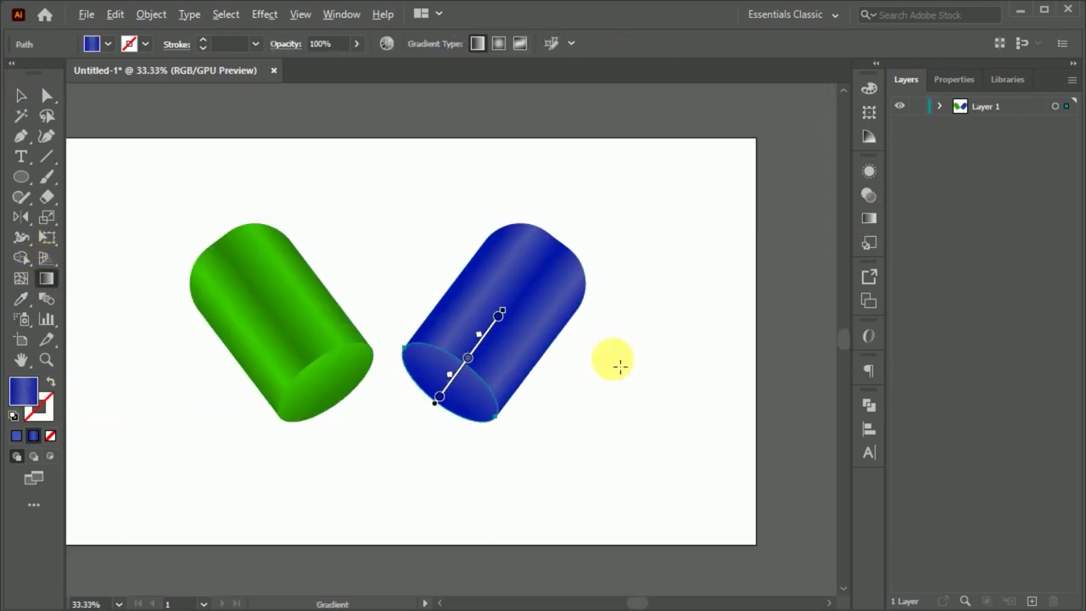
pyautogui.press('v')
pyautogui.click(141, 216)
pyautogui.hotkey('ctrl', '-')
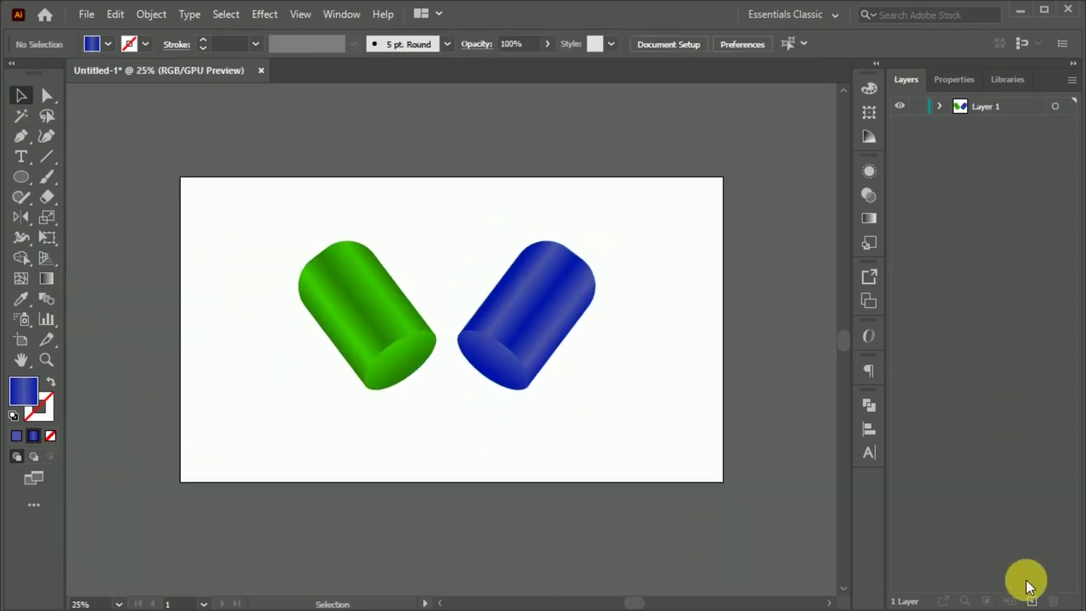
pyautogui.click(1031, 601)
pyautogui.moveTo(985, 107); pyautogui.dragTo(984, 129)
# Step: Draw a rectangle covering the whole artboard and fill it with cyan
pyautogui.moveTo(20, 177); pyautogui.dragTo(68, 175)
pyautogui.moveTo(180, 178); pyautogui.dragTo(723, 482)
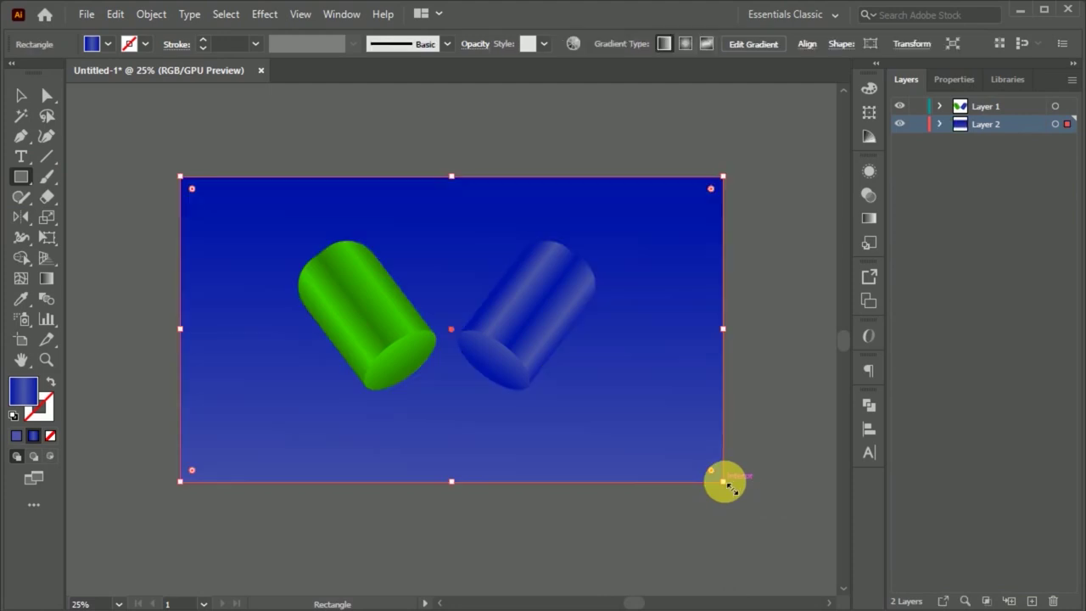
pyautogui.click(21, 99)
pyautogui.doubleClick(22, 391)
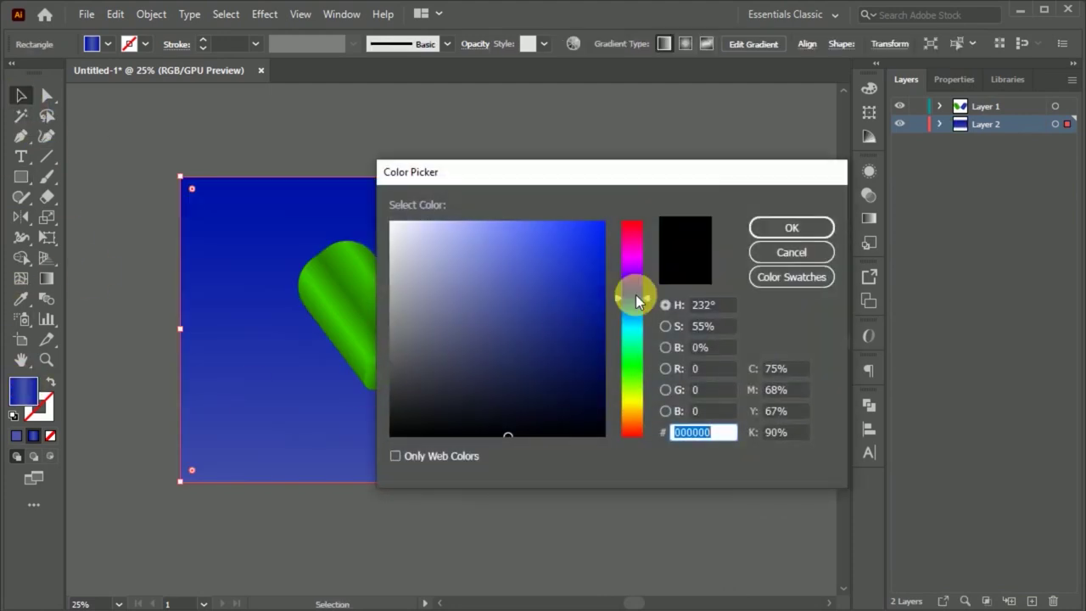
pyautogui.moveTo(638, 301); pyautogui.dragTo(632, 262)
pyautogui.click(523, 222)
pyautogui.click(632, 331)
pyautogui.click(791, 227)
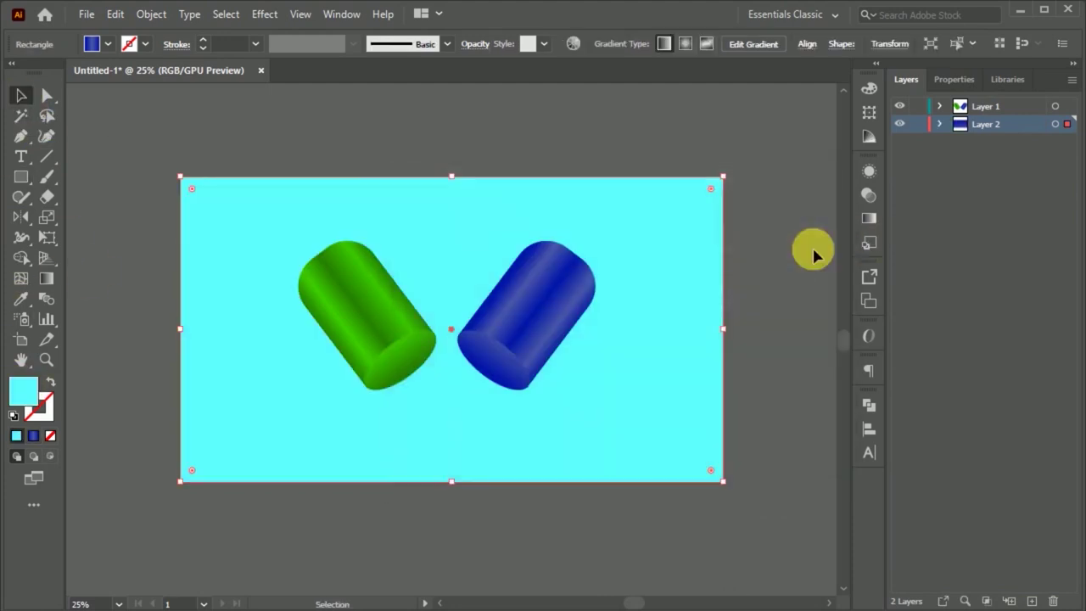
# Step: Lock the background layer and add Layer 3 on top
pyautogui.click(97, 138)
pyautogui.click(331, 323)
pyautogui.click(730, 359)
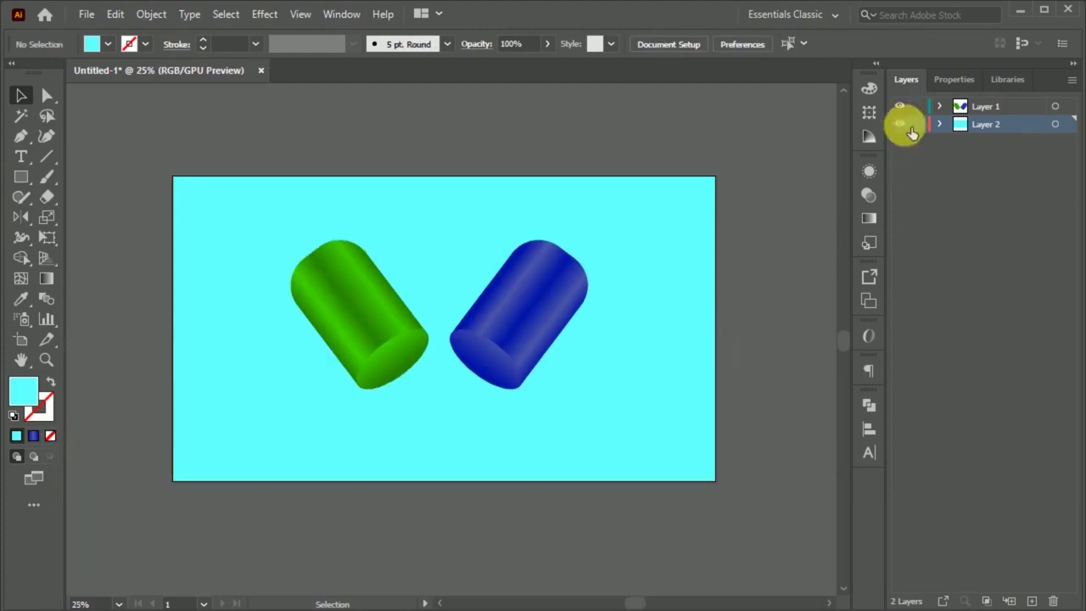
pyautogui.hotkey('ctrl', '=')
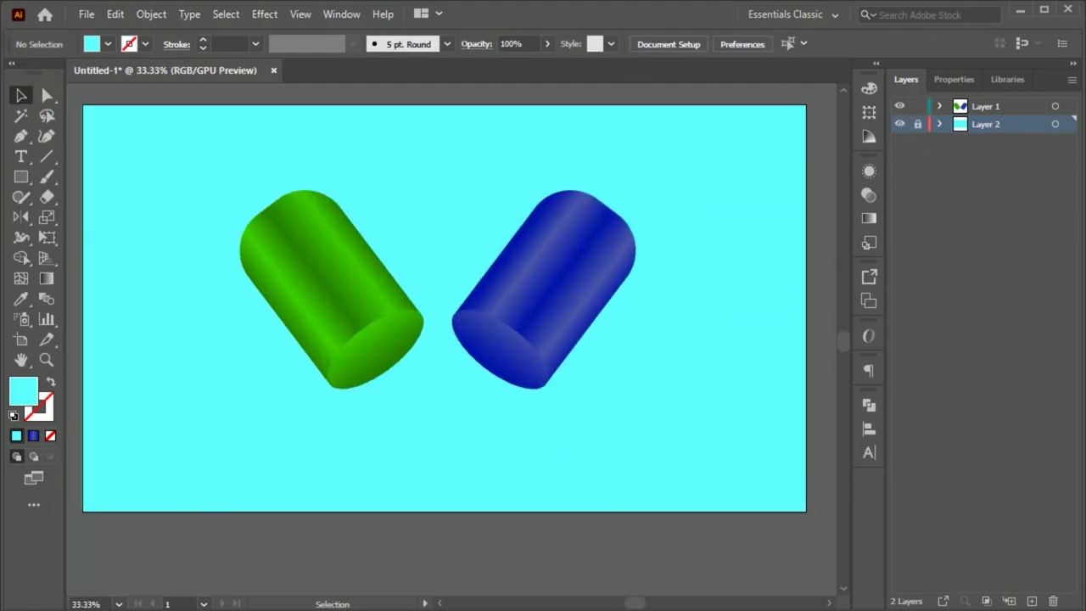
pyautogui.hotkey('ctrl', '-')
pyautogui.hotkey('ctrl', '=')
pyautogui.hotkey('ctrl', '-')
pyautogui.click(1032, 601)
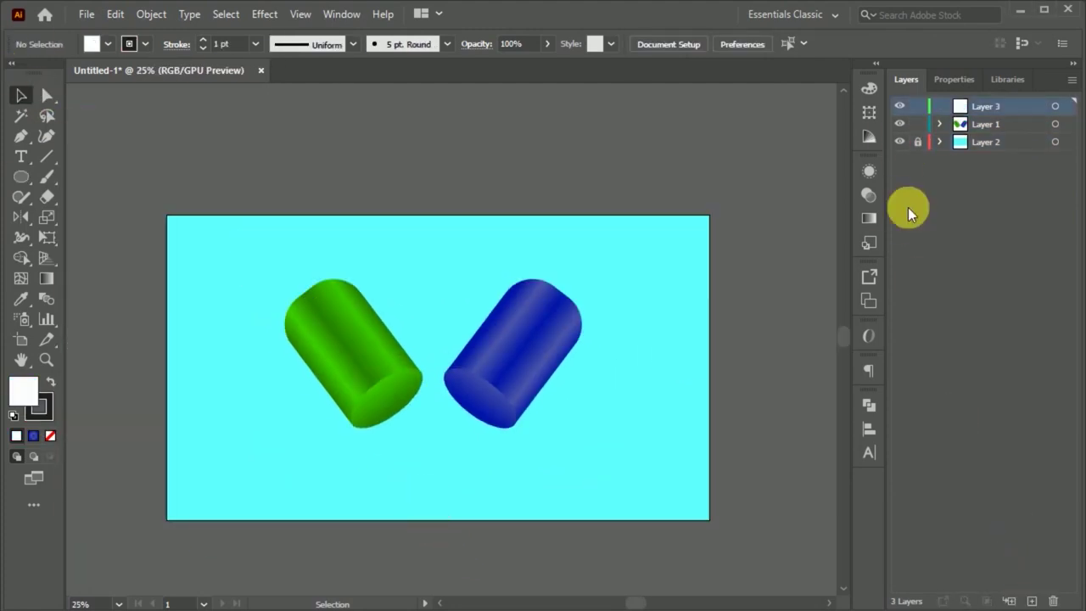
# Step: Lock Layer 1 and draw a small stroke-free circle below the capsules
pyautogui.click(917, 124)
pyautogui.hotkey('ctrl', '=')
pyautogui.hotkey('ctrl', '=')
pyautogui.moveTo(390, 430); pyautogui.dragTo(396, 436)
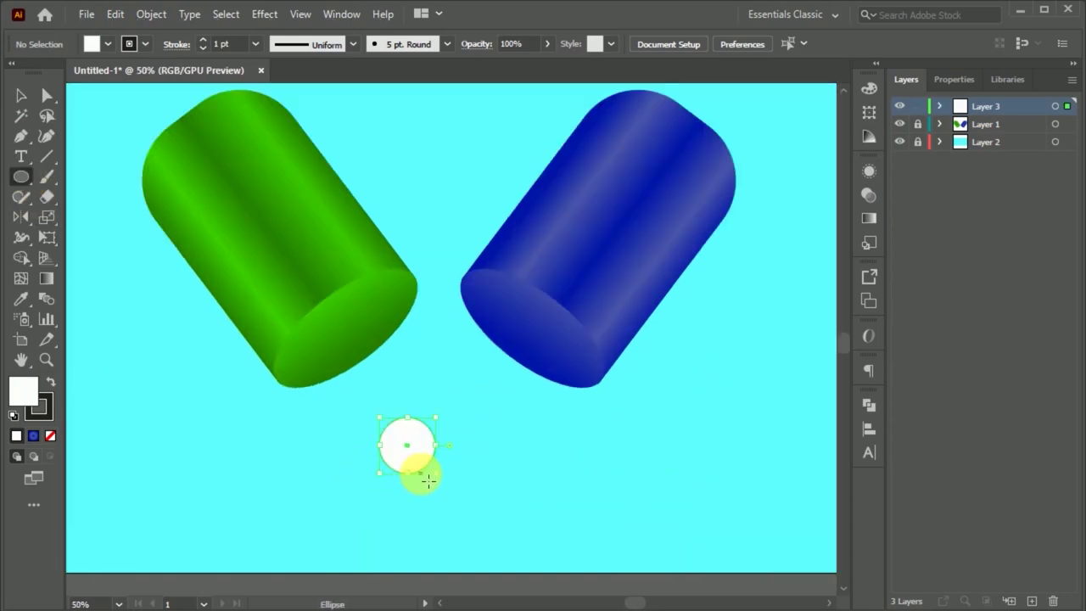
pyautogui.hotkey('ctrl', '=')
pyautogui.click(49, 407)
# Step: Sample the capsule's blue gradient onto the circle with the Eyedropper
pyautogui.press('/')
pyautogui.click(15, 386)
pyautogui.press('i')
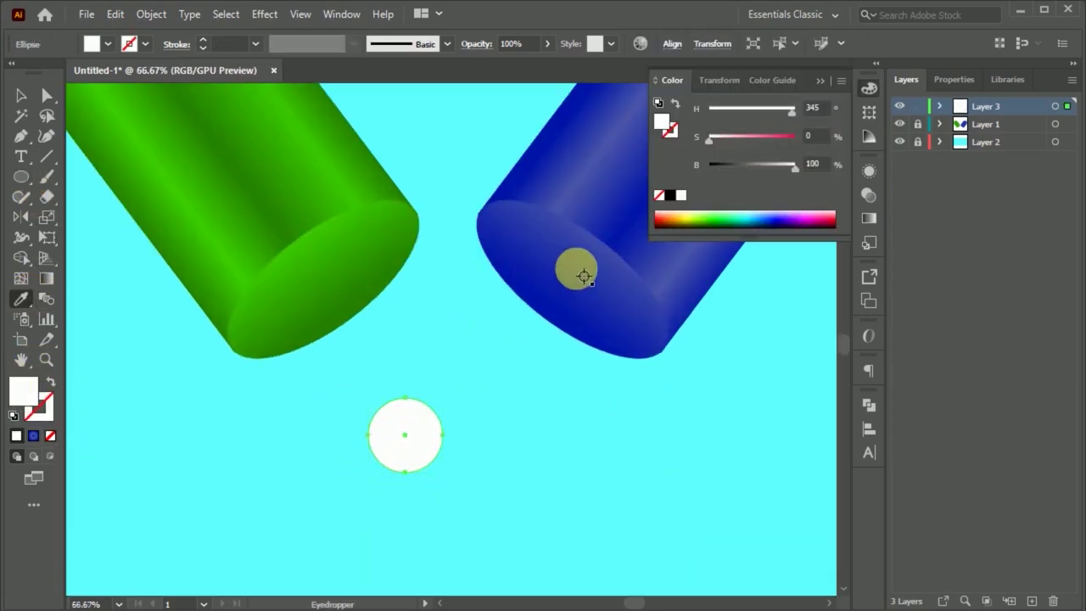
pyautogui.click(562, 281)
# Step: Adjust the circle's gradient stops, try a radial type, and nudge the circle right
pyautogui.click(21, 95)
pyautogui.hotkey('ctrl', '=')
pyautogui.click(868, 218)
pyautogui.moveTo(655, 323)
pyautogui.mouseDown()
pyautogui.moveTo(730, 325)
pyautogui.moveTo(618, 317)
pyautogui.mouseUp()
pyautogui.click(746, 190)
pyautogui.moveTo(380, 397)
pyautogui.mouseDown()
pyautogui.moveTo(388, 389)
pyautogui.moveTo(442, 471)
pyautogui.mouseUp()
# Step: Run the blue gradient diagonally across the circle with the Gradient tool
pyautogui.press('g')
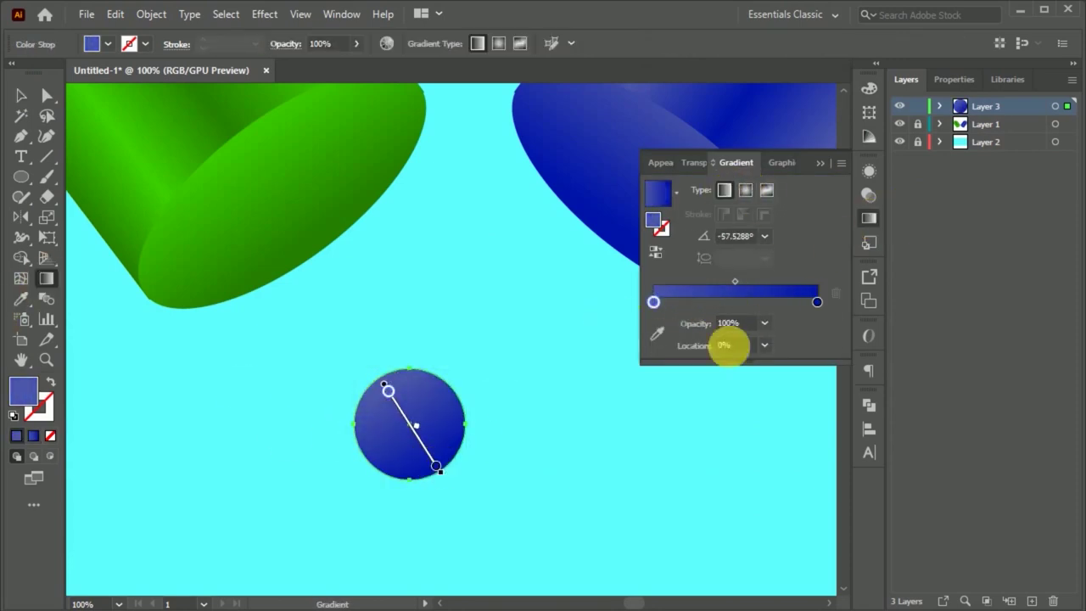
pyautogui.moveTo(653, 302)
pyautogui.mouseDown()
pyautogui.moveTo(708, 302)
pyautogui.moveTo(653, 302)
pyautogui.mouseUp()
pyautogui.moveTo(818, 302); pyautogui.dragTo(787, 302)
pyautogui.moveTo(386, 388); pyautogui.dragTo(384, 387)
pyautogui.click(21, 95)
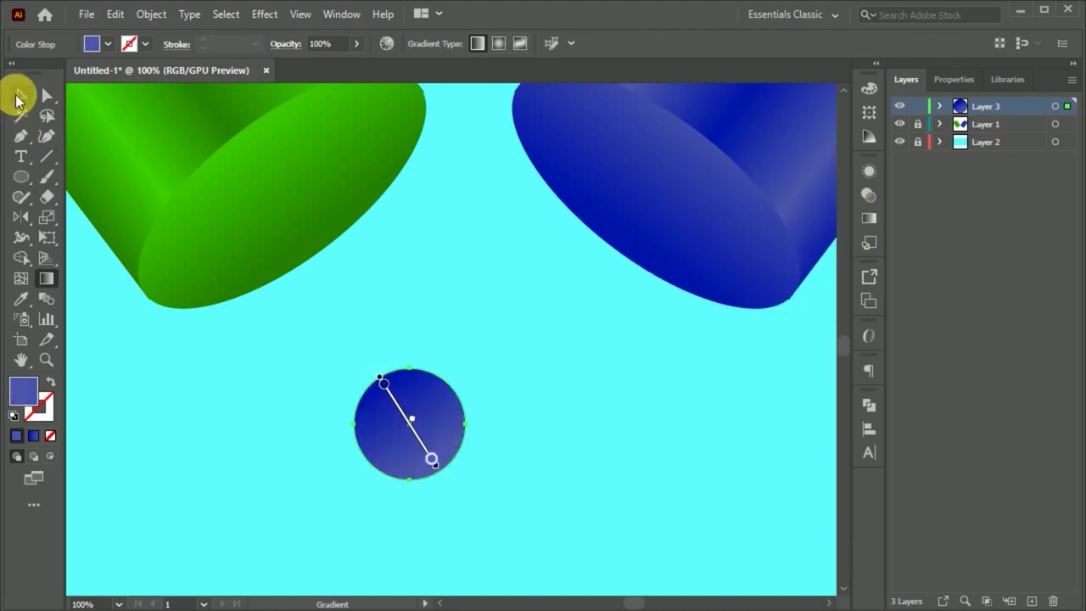
pyautogui.scroll(-1, 483, 497)
pyautogui.click(444, 448)
# Step: Shrink the circle and copy it onto the green cylinder's open end
pyautogui.moveTo(468, 465)
pyautogui.mouseDown()
pyautogui.moveTo(482, 469)
pyautogui.moveTo(465, 463)
pyautogui.mouseUp()
pyautogui.moveTo(429, 445); pyautogui.dragTo(428, 386)
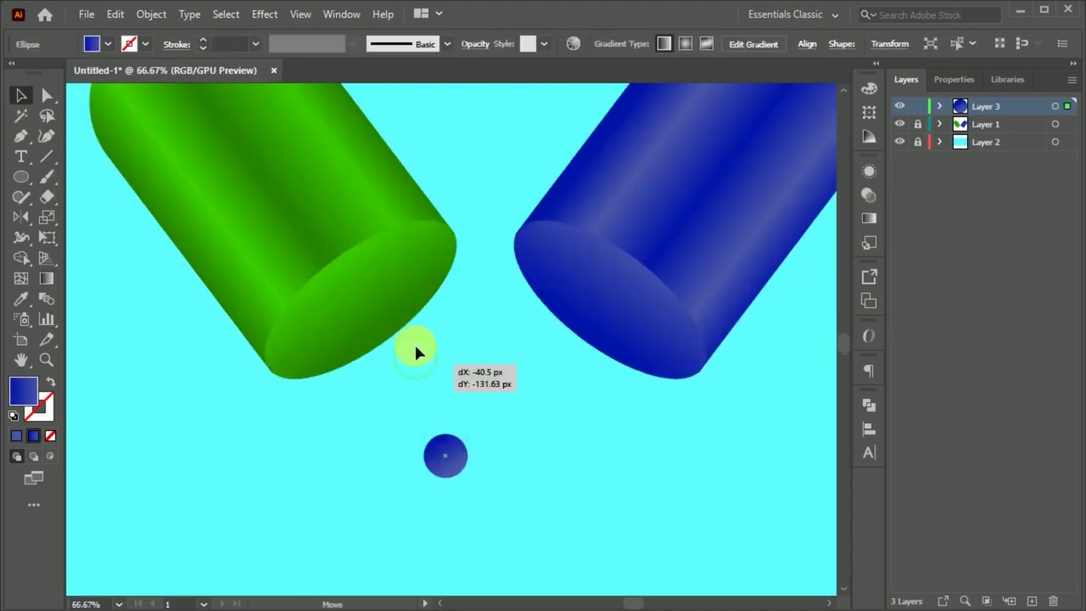
pyautogui.moveTo(407, 268)
pyautogui.mouseDown()
pyautogui.moveTo(347, 347)
pyautogui.moveTo(327, 286)
pyautogui.mouseUp()
pyautogui.scroll(2, 381, 299)
# Step: Arrange more pellet copies over the green cylinder's end cap
pyautogui.moveTo(431, 241); pyautogui.dragTo(456, 222)
pyautogui.moveTo(295, 264); pyautogui.dragTo(385, 214)
pyautogui.moveTo(405, 315); pyautogui.dragTo(465, 332)
pyautogui.moveTo(315, 427)
pyautogui.mouseDown()
pyautogui.moveTo(300, 356)
pyautogui.moveTo(235, 405)
pyautogui.mouseUp()
pyautogui.moveTo(297, 348)
pyautogui.mouseDown()
pyautogui.moveTo(379, 436)
pyautogui.moveTo(381, 415)
pyautogui.moveTo(312, 491)
pyautogui.moveTo(288, 480)
pyautogui.mouseUp()
# Step: Add pellet copies spilling below the green cylinder's end
pyautogui.moveTo(354, 390)
pyautogui.mouseDown()
pyautogui.moveTo(424, 521)
pyautogui.moveTo(408, 509)
pyautogui.mouseUp()
pyautogui.scroll(-1, 371, 435)
pyautogui.moveTo(385, 405); pyautogui.dragTo(387, 404)
pyautogui.scroll(-1, 387, 405)
pyautogui.scroll(-1, 328, 409)
# Step: Select six pellets together and open the Reflect dialog for a vertical mirror
pyautogui.click(337, 376)
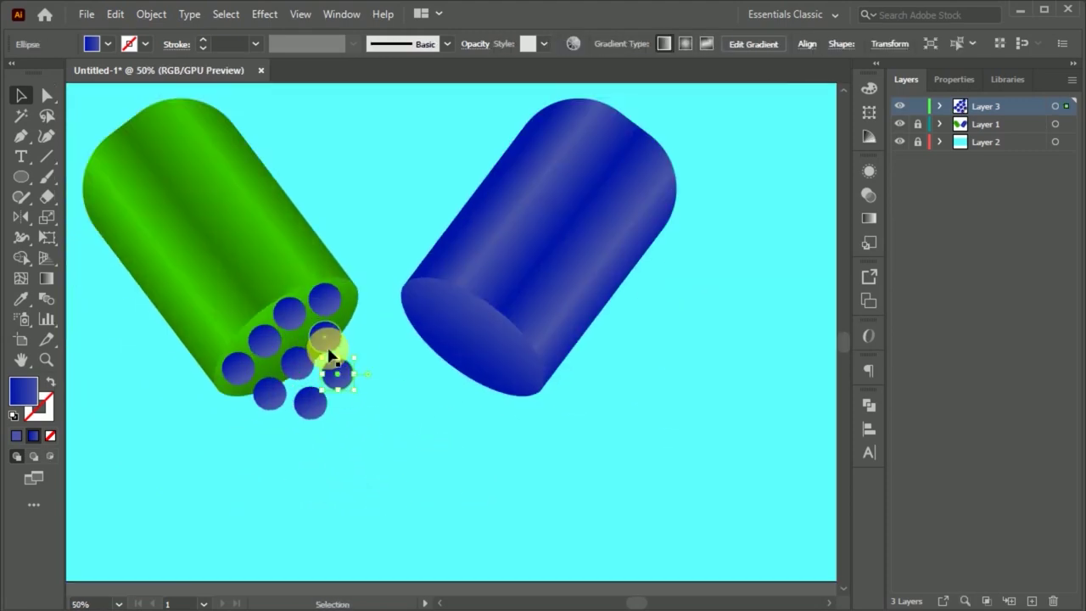
pyautogui.keyDown('shift'); pyautogui.click(293, 373); pyautogui.keyUp('shift')
pyautogui.scroll(1, 249, 352)
pyautogui.keyDown('shift'); pyautogui.click(249, 344); pyautogui.keyUp('shift')
pyautogui.keyDown('shift'); pyautogui.click(318, 287); pyautogui.keyUp('shift')
pyautogui.keyDown('shift'); pyautogui.click(259, 408); pyautogui.keyUp('shift')
pyautogui.keyDown('shift'); pyautogui.click(291, 421); pyautogui.keyUp('shift')
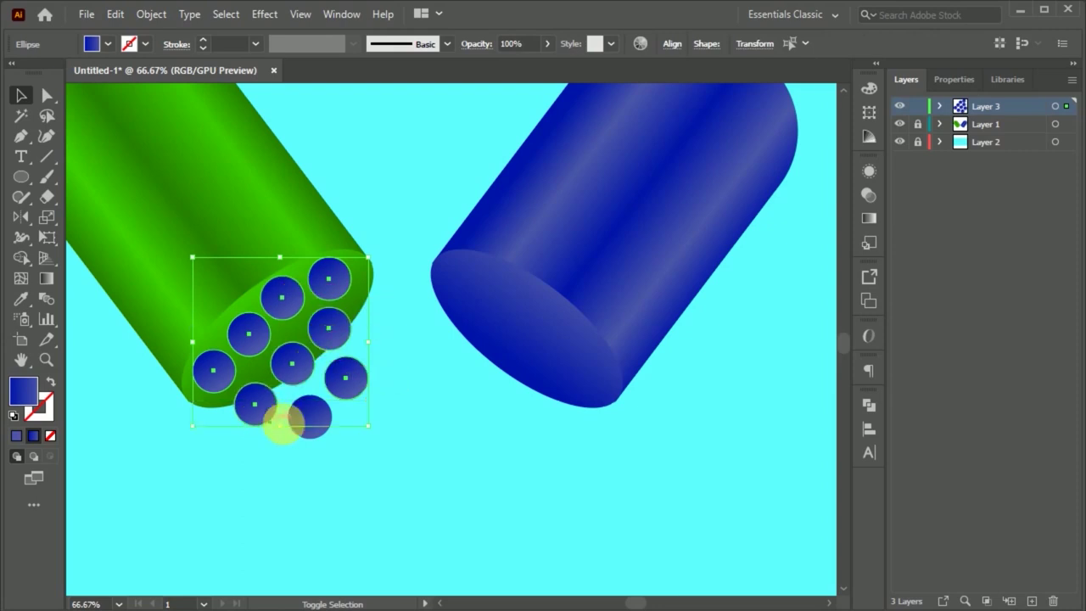
pyautogui.keyDown('alt'); pyautogui.click(315, 364); pyautogui.keyUp('alt')
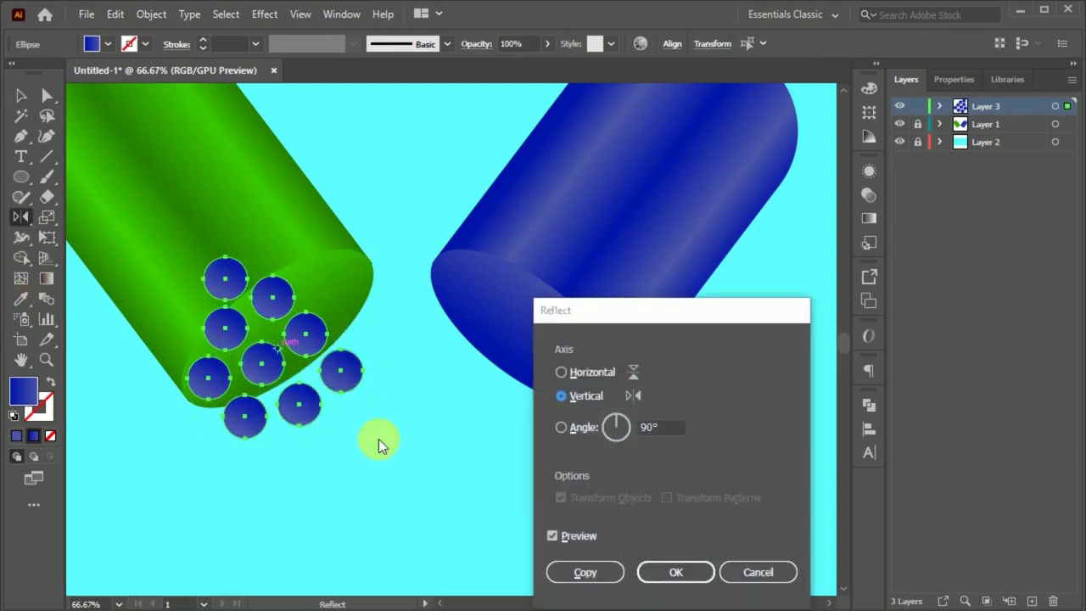
# Step: Make a mirrored copy of the pellets and move it into the blue capsule's opening
pyautogui.click(587, 571)
pyautogui.press('v')
pyautogui.moveTo(235, 336); pyautogui.dragTo(472, 347)
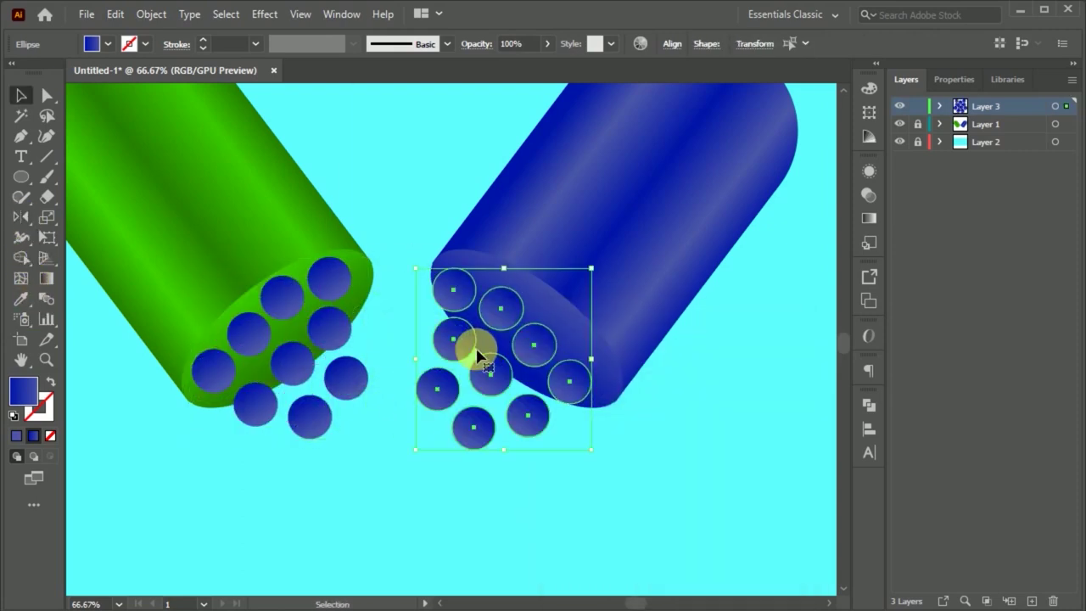
# Step: Give the mirrored pellets the green cylinder's gradient and adjust its stops
pyautogui.press('i')
pyautogui.click(236, 202)
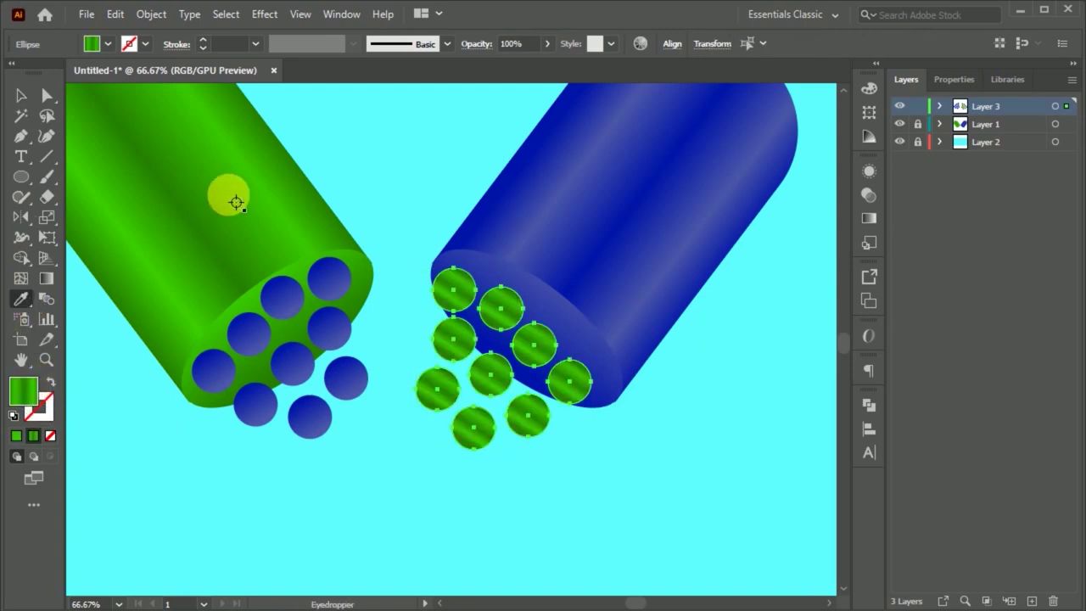
pyautogui.click(869, 218)
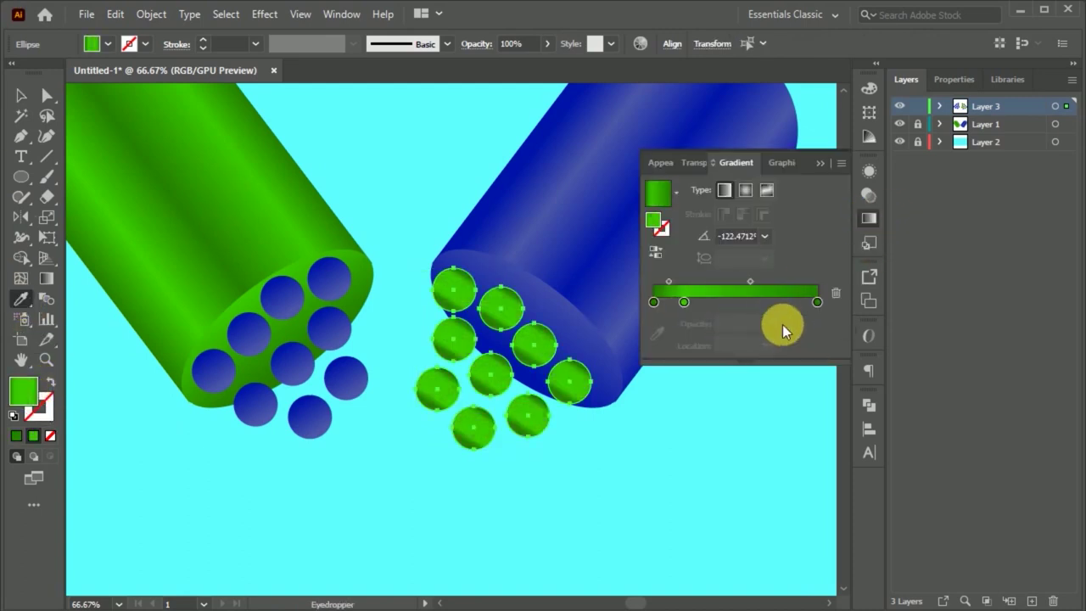
pyautogui.moveTo(655, 302)
pyautogui.mouseDown()
pyautogui.moveTo(630, 301)
pyautogui.moveTo(805, 303)
pyautogui.mouseUp()
# Step: Copy extra blue and green pellets to the bottom of each trail, forming a V
pyautogui.click(21, 95)
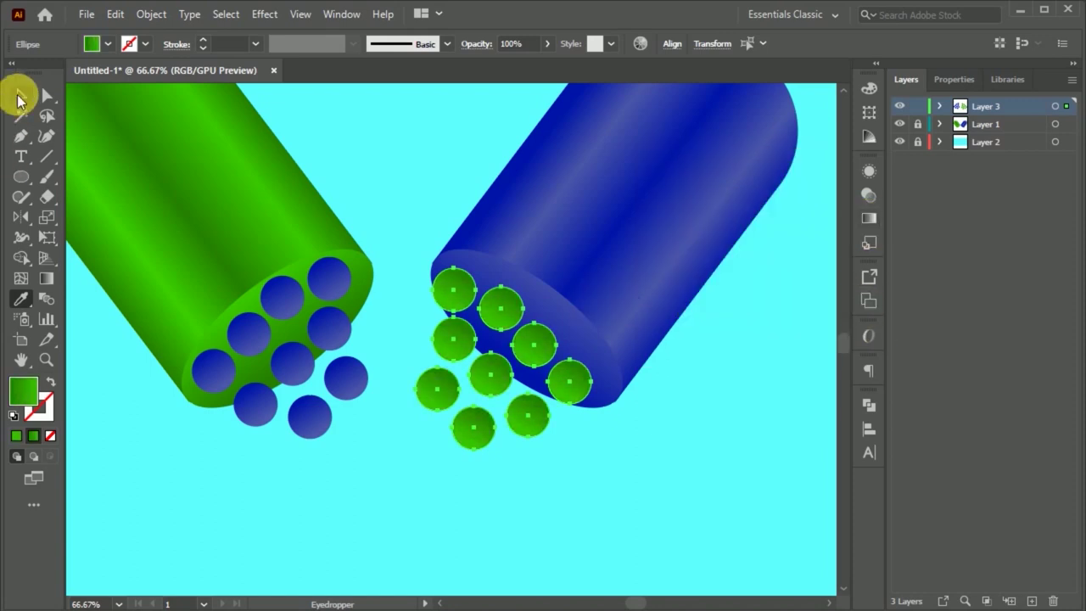
pyautogui.scroll(-2, 436, 376)
pyautogui.scroll(1, 427, 416)
pyautogui.scroll(1, 407, 424)
pyautogui.moveTo(333, 406); pyautogui.dragTo(360, 431)
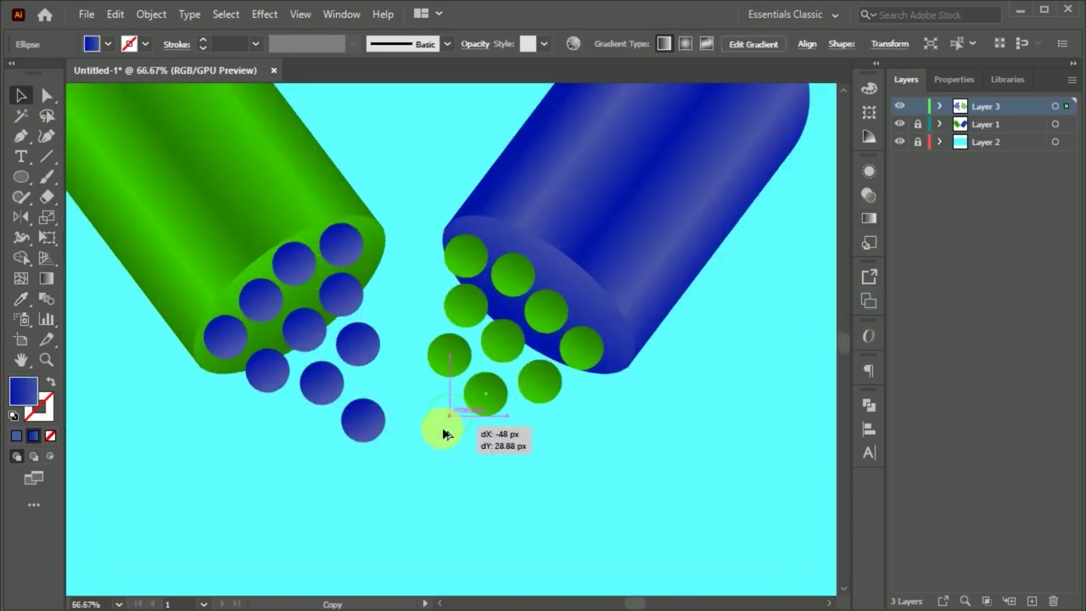
pyautogui.scroll(-1, 438, 429)
pyautogui.moveTo(429, 425); pyautogui.dragTo(431, 456)
pyautogui.scroll(2, 431, 455)
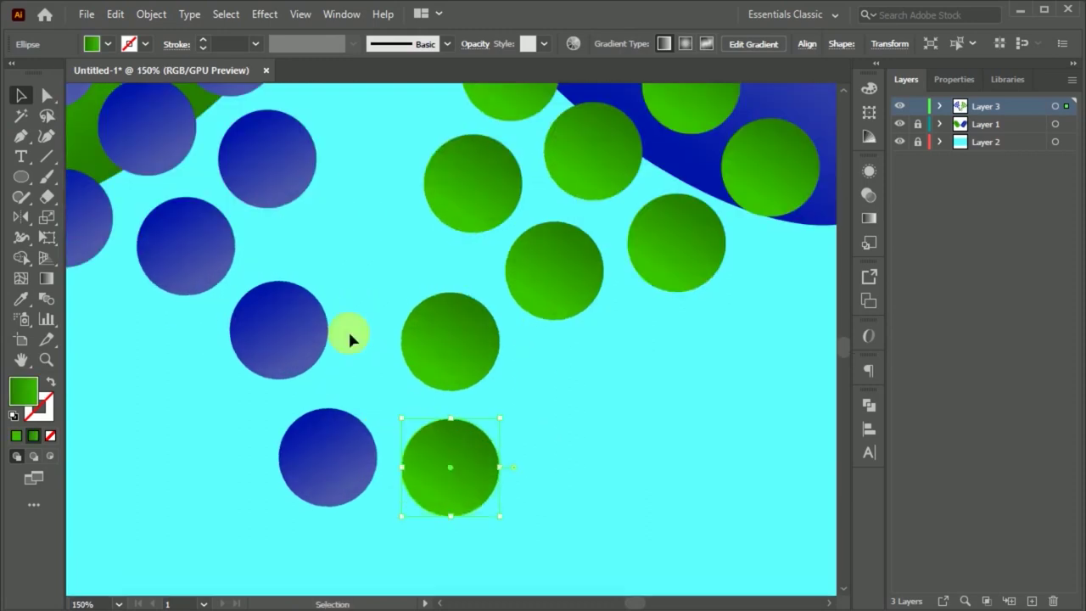
pyautogui.scroll(-2, 363, 243)
pyautogui.scroll(1, 443, 450)
pyautogui.scroll(-2, 459, 438)
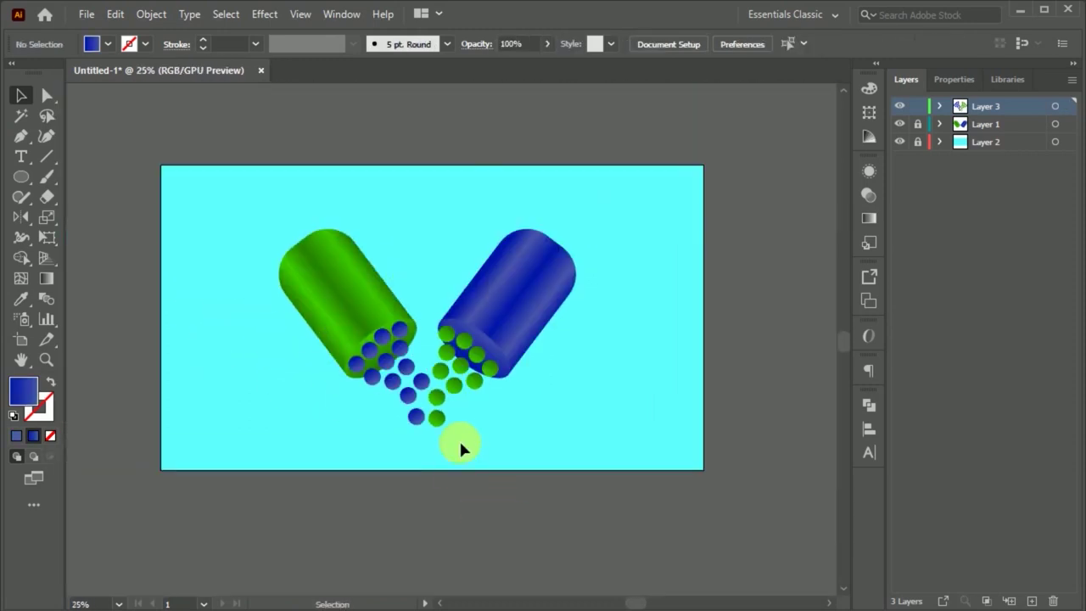
pyautogui.scroll(1, 459, 439)
# Step: On a new layer, draw a flat black ellipse beneath the pellets
pyautogui.click(1033, 601)
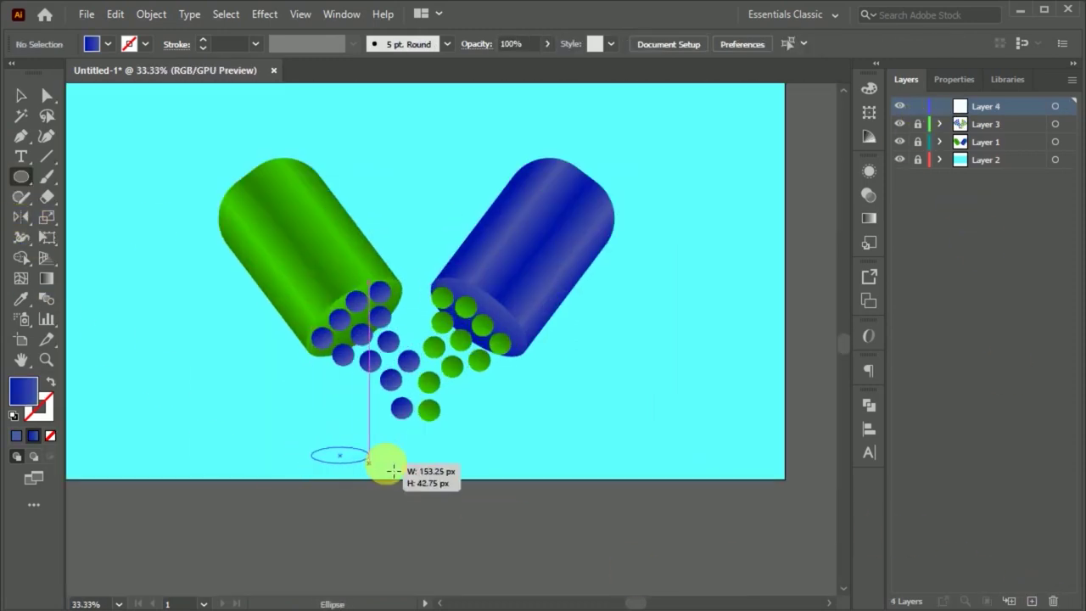
pyautogui.moveTo(367, 470); pyautogui.dragTo(534, 453)
pyautogui.hotkey('ctrl', '-')
pyautogui.doubleClick(19, 389)
pyautogui.click(776, 225)
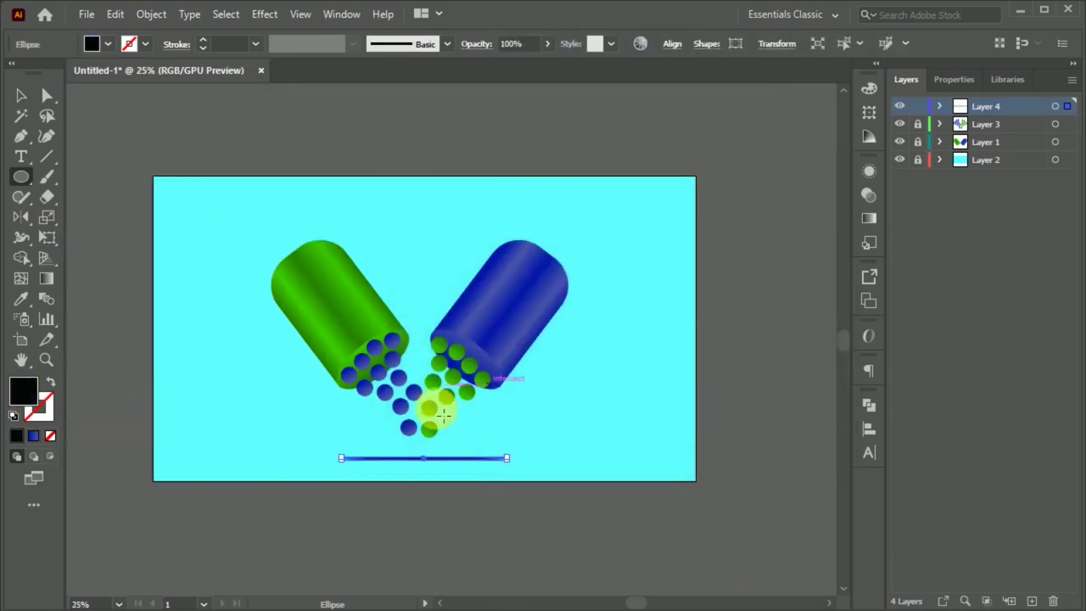
pyautogui.hotkey('ctrl', '+')
# Step: Apply a Gaussian Blur of about 31.7 px to the ellipse
pyautogui.click(265, 14)
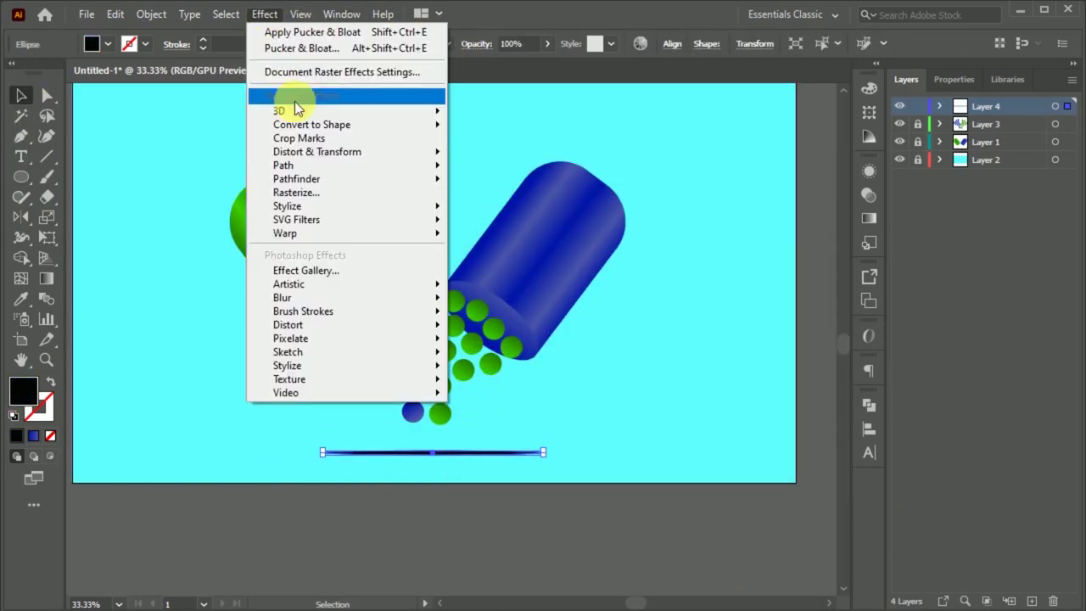
pyautogui.click(499, 301)
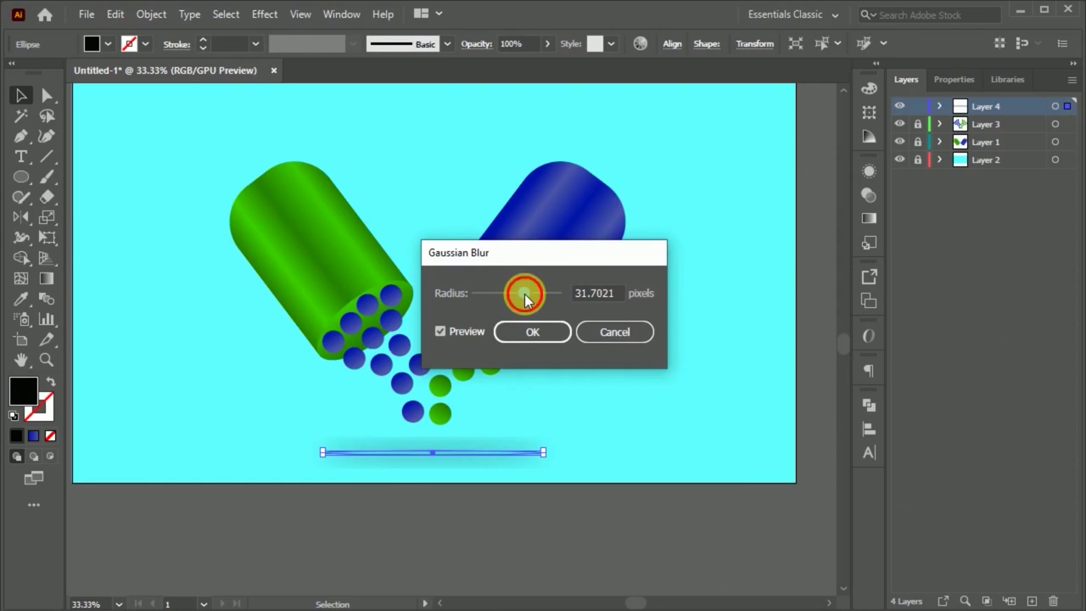
pyautogui.moveTo(522, 294); pyautogui.dragTo(510, 297)
pyautogui.press('Return')
pyautogui.click(320, 531)
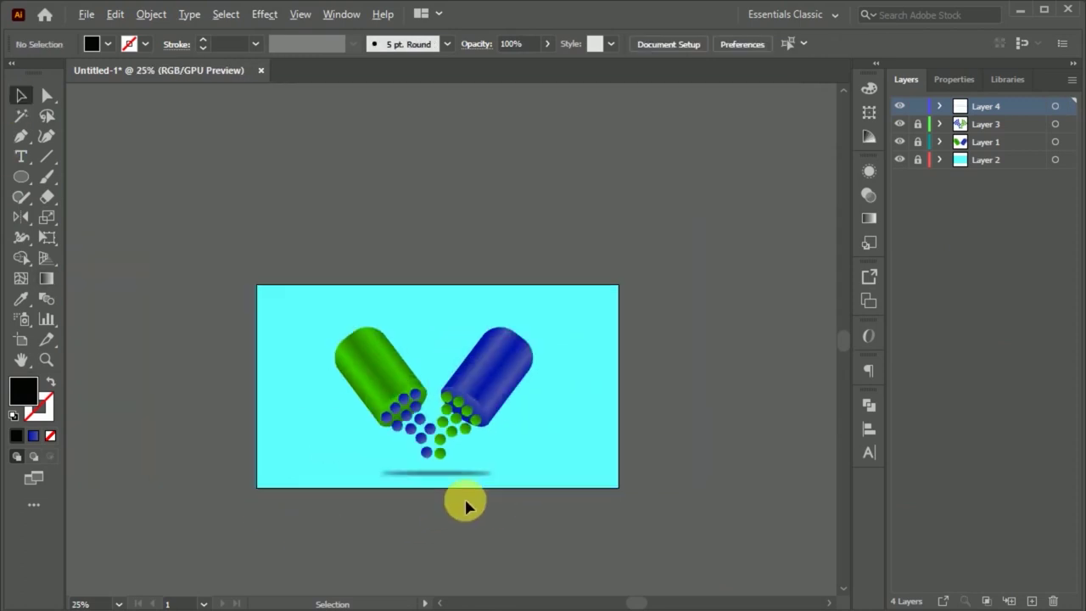
# Step: Apply a linear White, Black gradient to the background rectangle
pyautogui.click(984, 160)
pyautogui.click(868, 218)
pyautogui.click(676, 193)
pyautogui.click(594, 226)
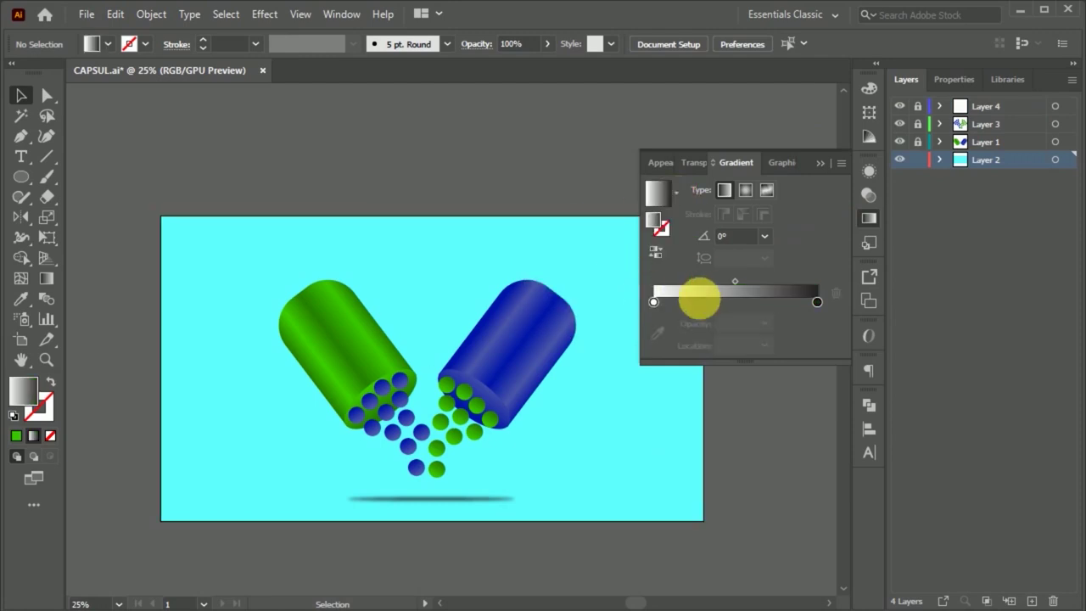
pyautogui.click(759, 291)
# Step: Recolour the gradient's end stops cyan and teal and add a cyan middle stop
pyautogui.doubleClick(652, 323)
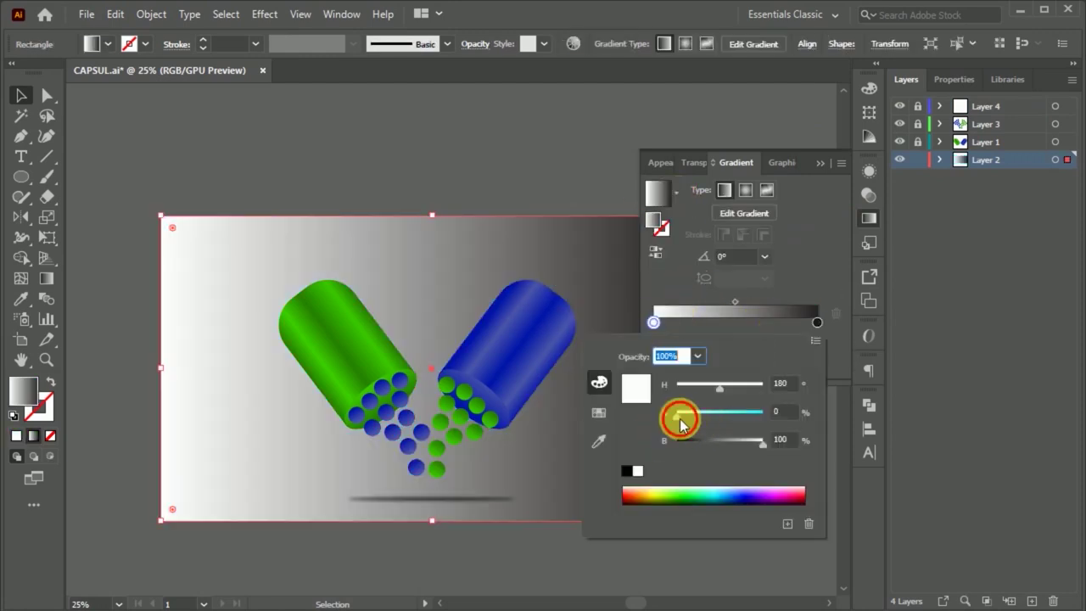
pyautogui.click(712, 496)
pyautogui.doubleClick(816, 324)
pyautogui.click(711, 503)
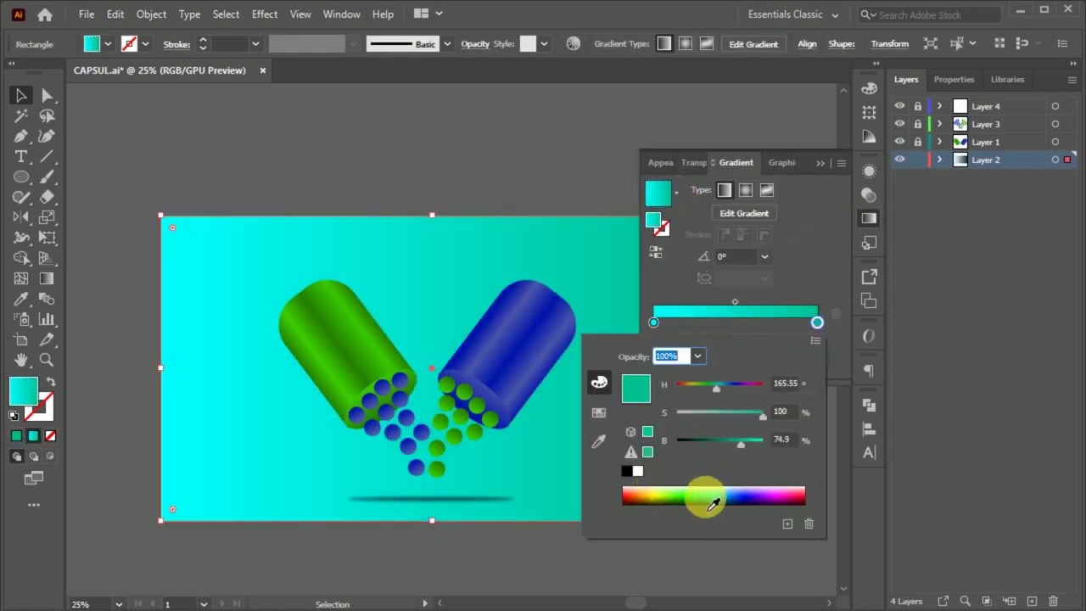
pyautogui.click(816, 322)
pyautogui.moveTo(817, 323); pyautogui.dragTo(653, 323)
pyautogui.click(869, 218)
# Step: Create a new Layer 5 for the logo
pyautogui.press('y')
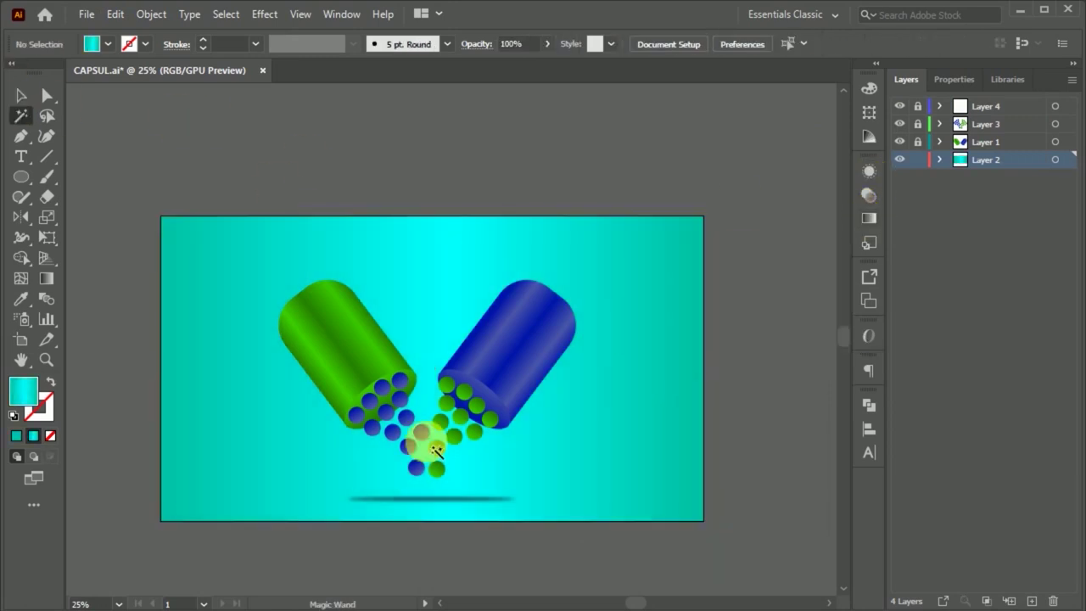
pyautogui.hotkey('ctrl', '=')
pyautogui.hotkey('ctrl', '-')
pyautogui.press('v')
pyautogui.hotkey('ctrl', 'l')
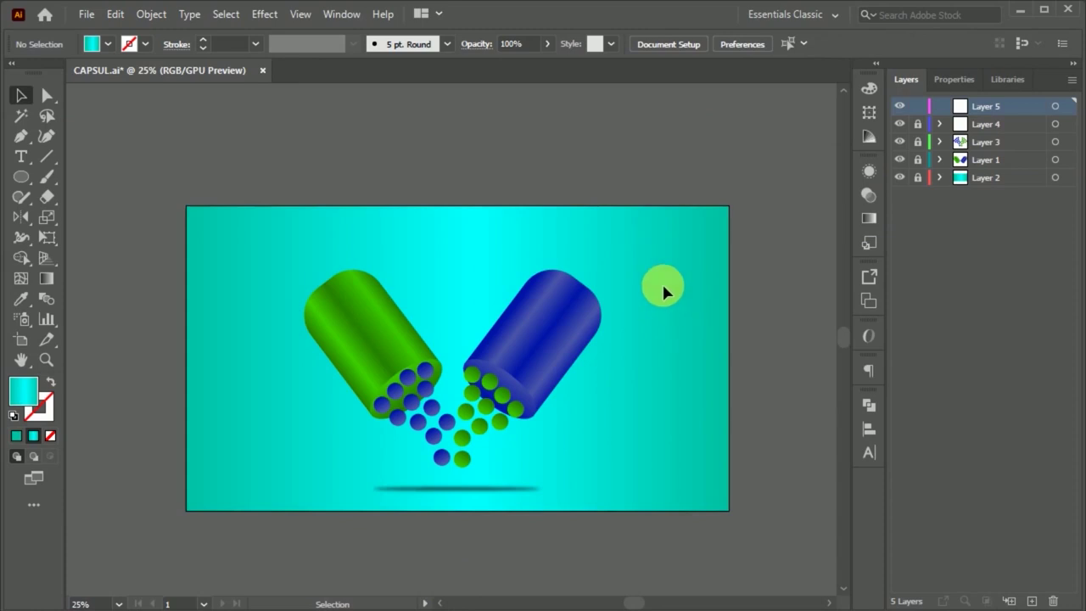
# Step: Place the MSN logo PNG and position it in the artboard's top-right corner
pyautogui.click(643, 266)
pyautogui.click(704, 295)
pyautogui.moveTo(708, 243); pyautogui.dragTo(697, 254)
pyautogui.scroll(3, 697, 254)
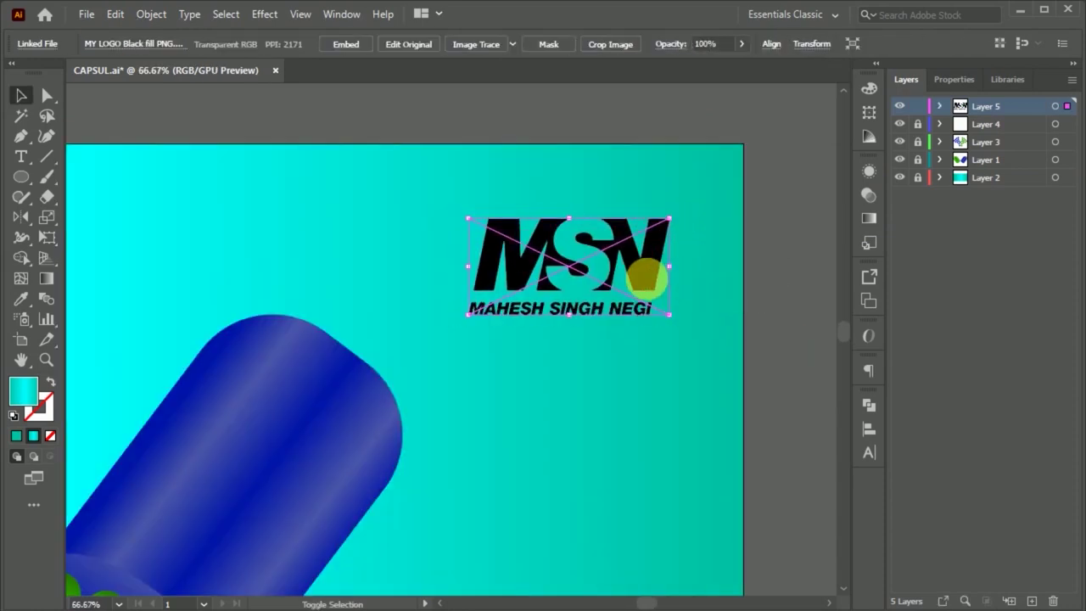
pyautogui.click(763, 383)
pyautogui.scroll(-3, 732, 381)
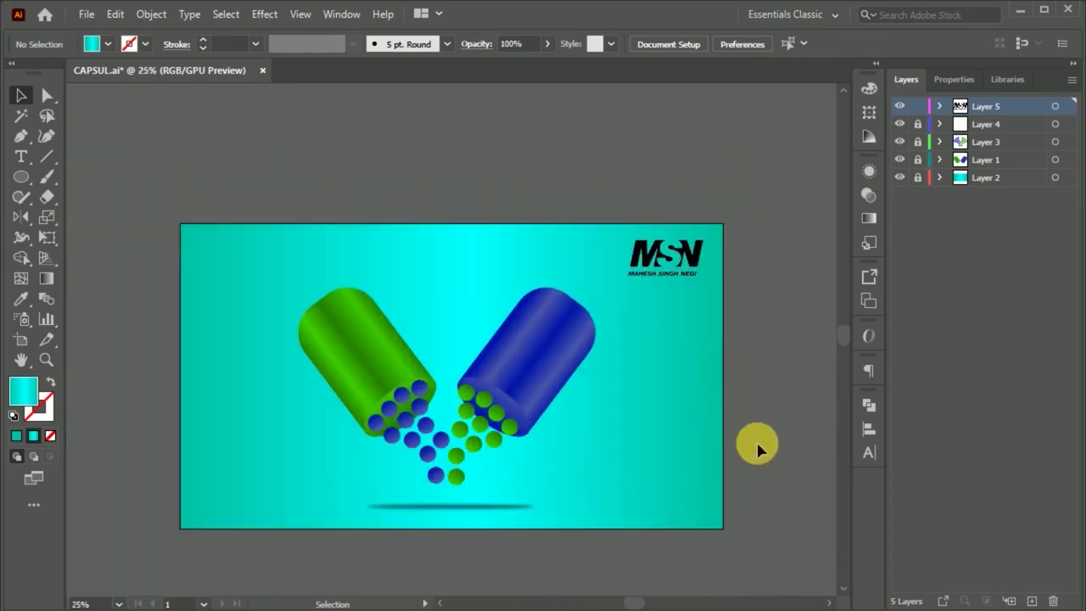
pyautogui.scroll(1, 465, 482)
# Step: Move several green pellets near the blue capsule into new trail positions
pyautogui.hotkey('ctrl', '+')
pyautogui.hotkey('ctrl', '+')
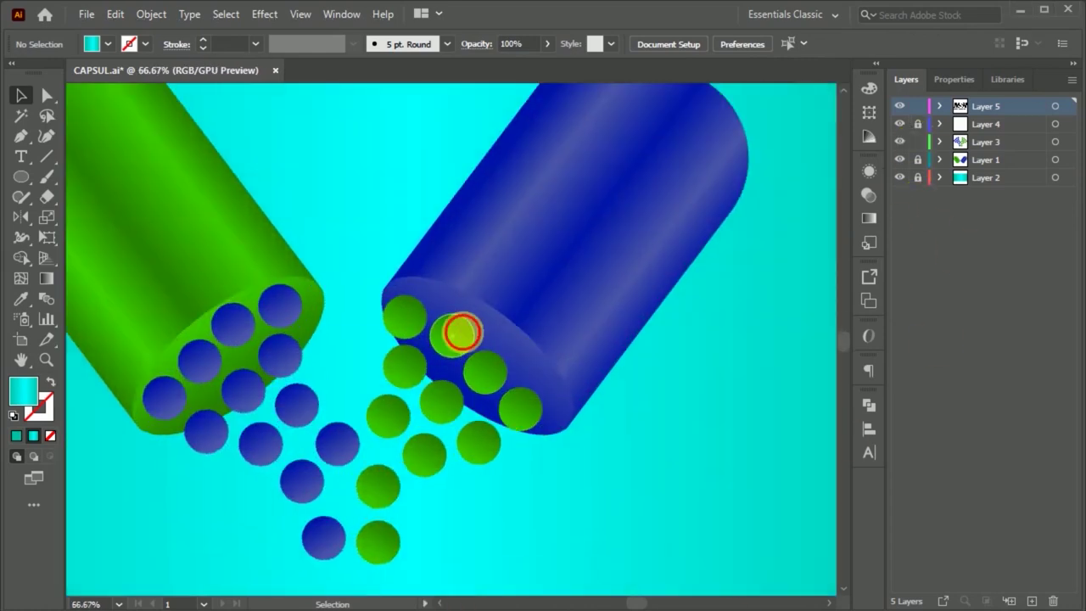
pyautogui.click(466, 317)
pyautogui.moveTo(507, 361); pyautogui.dragTo(456, 391)
pyautogui.moveTo(478, 441); pyautogui.dragTo(484, 428)
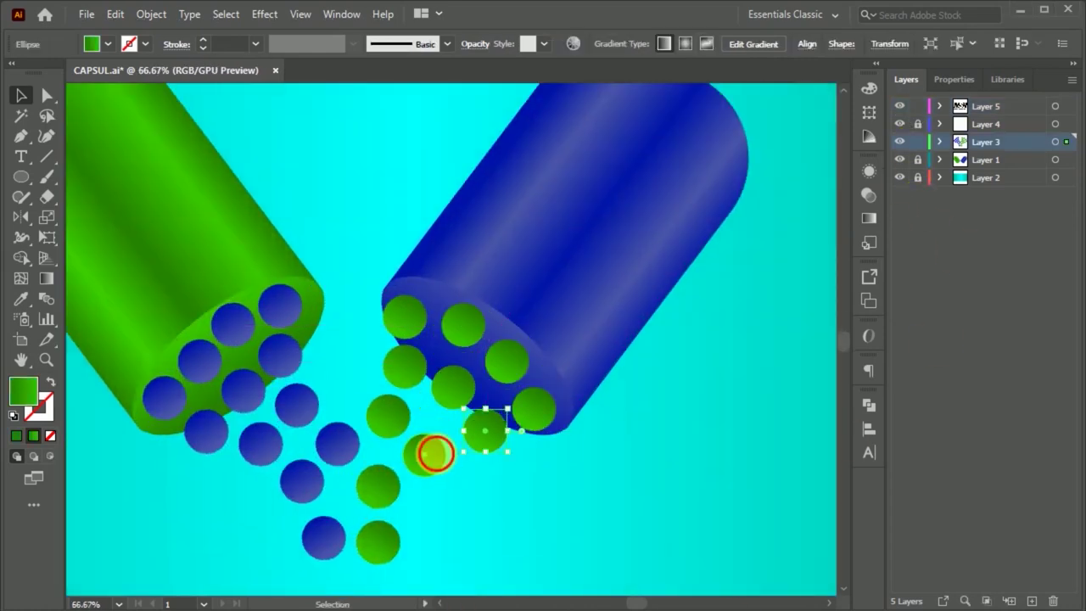
pyautogui.moveTo(424, 454); pyautogui.dragTo(436, 437)
pyautogui.moveTo(389, 478); pyautogui.dragTo(407, 466)
# Step: Nudge the bottom blue pellets and remaining green pellets to tighten the V
pyautogui.moveTo(380, 538); pyautogui.dragTo(385, 524)
pyautogui.moveTo(323, 538); pyautogui.dragTo(329, 536)
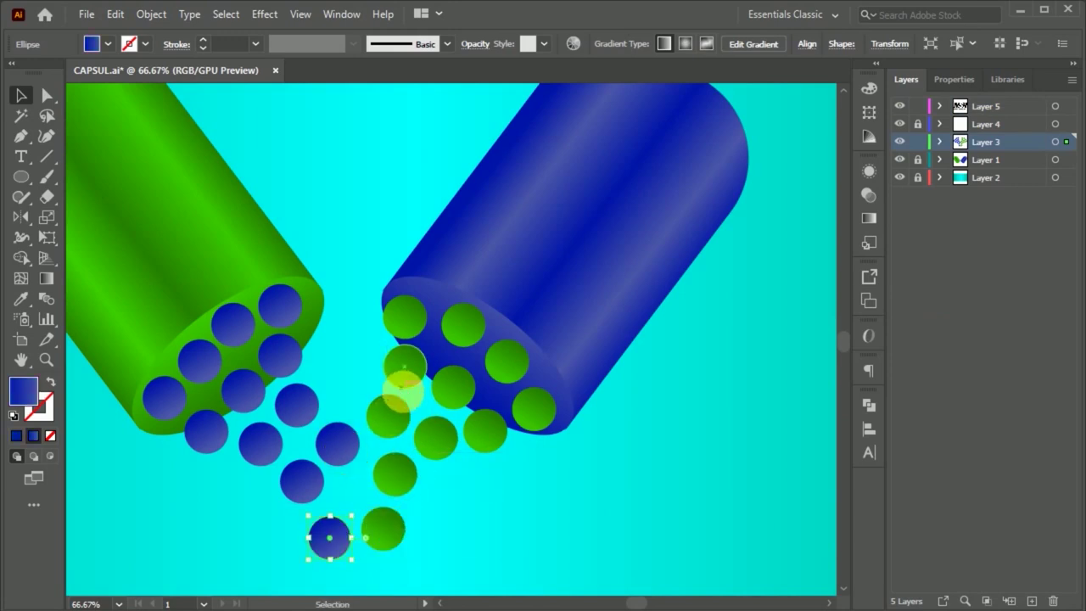
pyautogui.moveTo(453, 388); pyautogui.dragTo(456, 381)
pyautogui.moveTo(435, 438); pyautogui.dragTo(441, 427)
pyautogui.moveTo(408, 488); pyautogui.dragTo(430, 479)
pyautogui.moveTo(388, 521); pyautogui.dragTo(376, 490)
pyautogui.hotkey('ctrl', '-')
pyautogui.hotkey('ctrl', '-')
pyautogui.hotkey('ctrl', '-')
pyautogui.scroll(1, 339, 436)
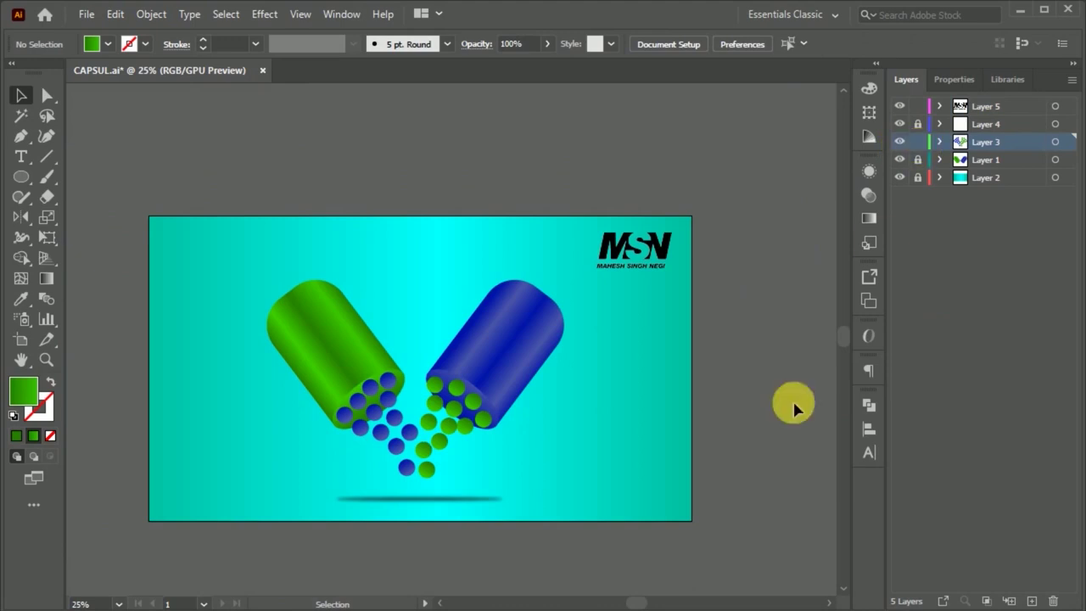